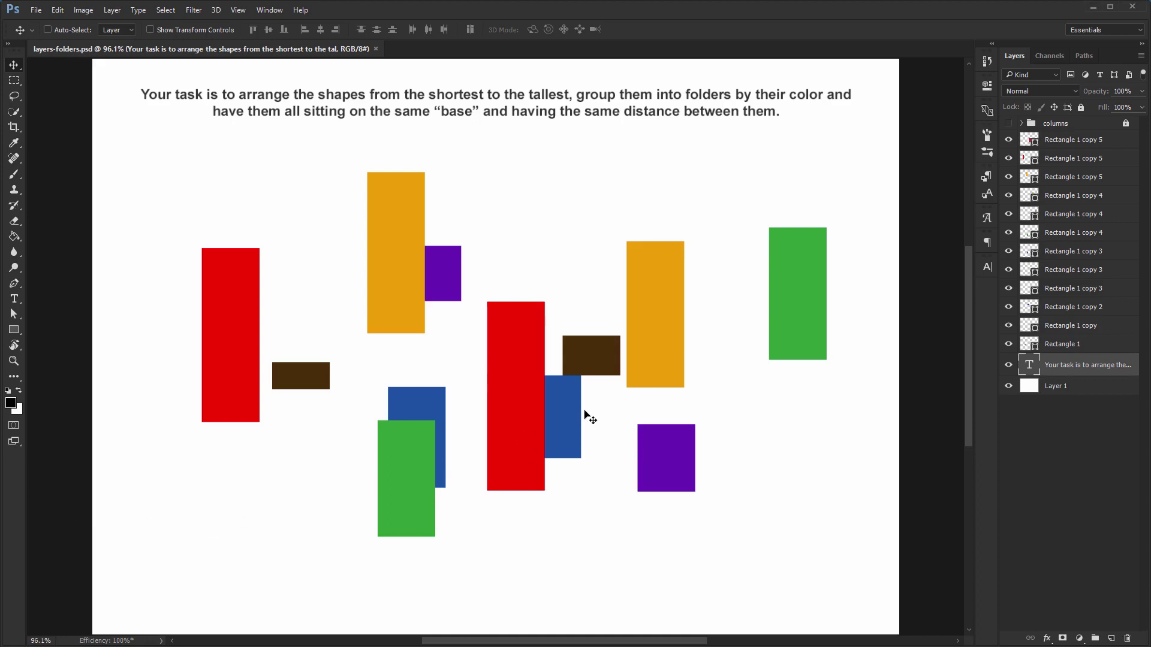
Toggle the canvas guides on and back off
key(ctrl+semicolon)
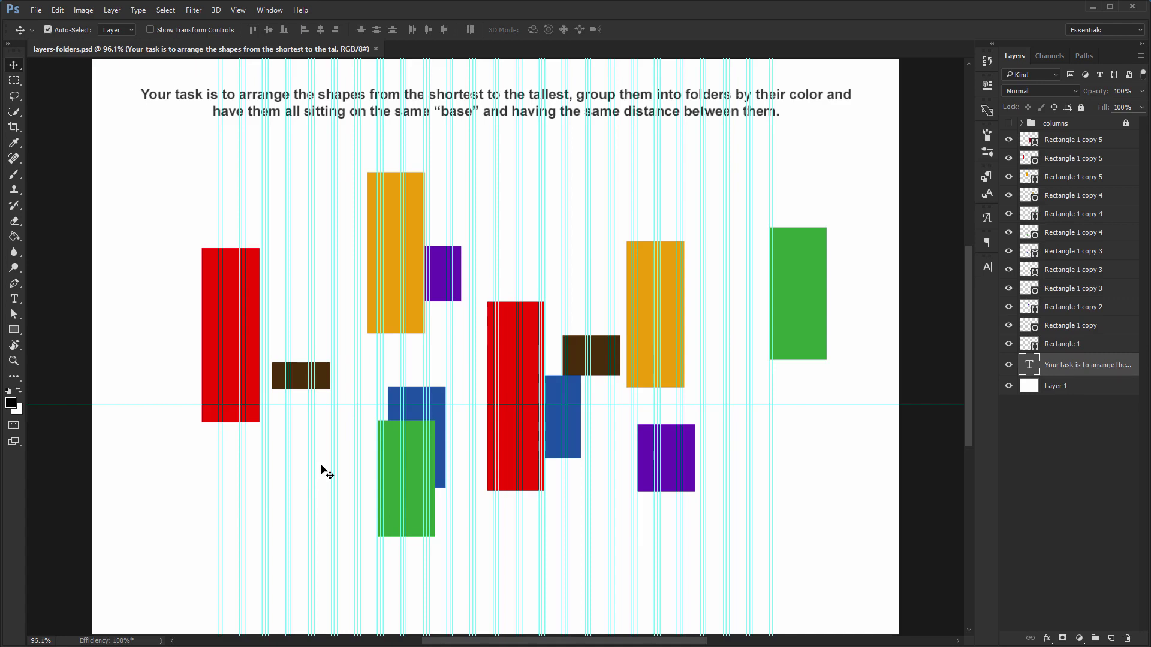
key(ctrl+semicolon)
key(ctrl+semicolon)
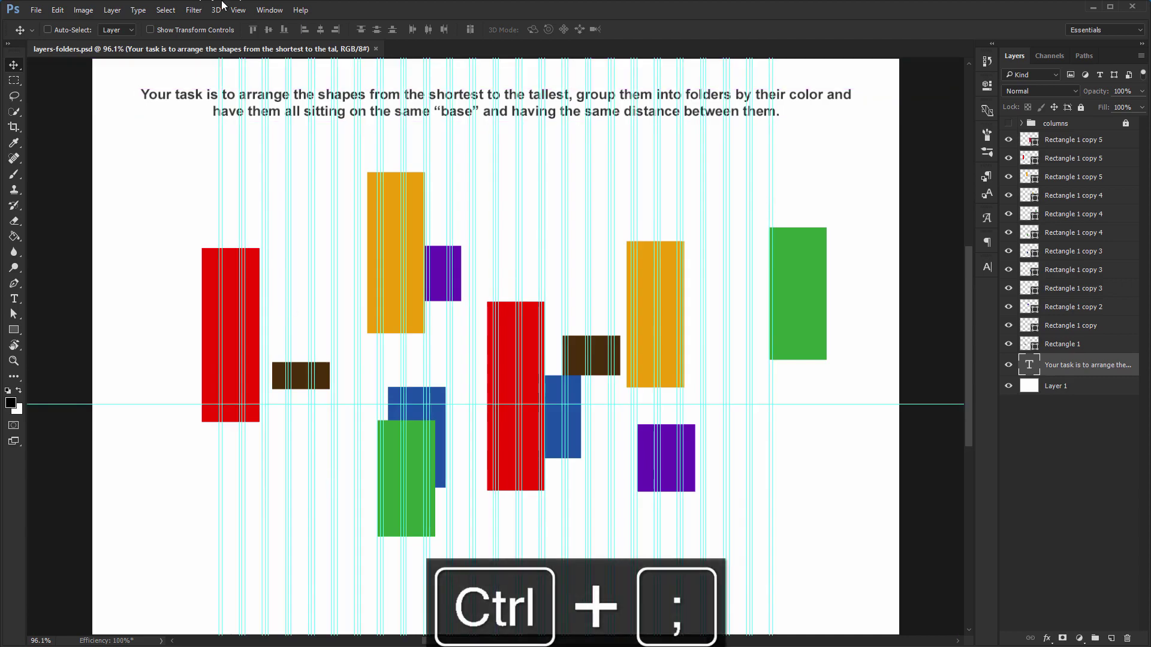
click(238, 10)
mouse_move(321, 209)
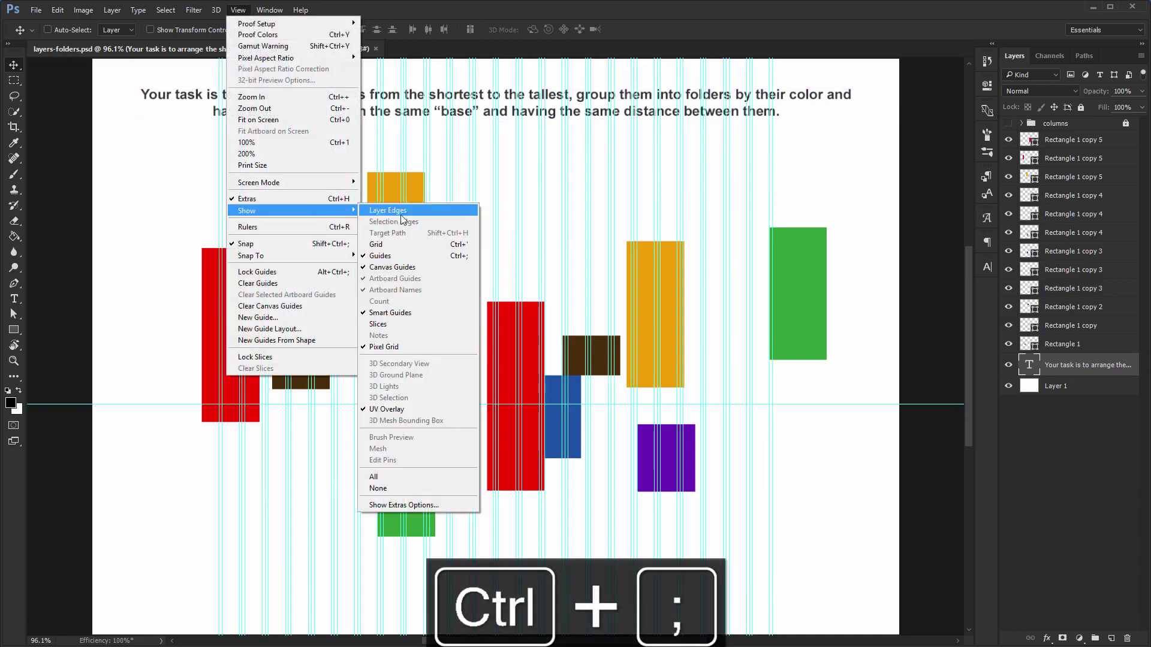
click(393, 260)
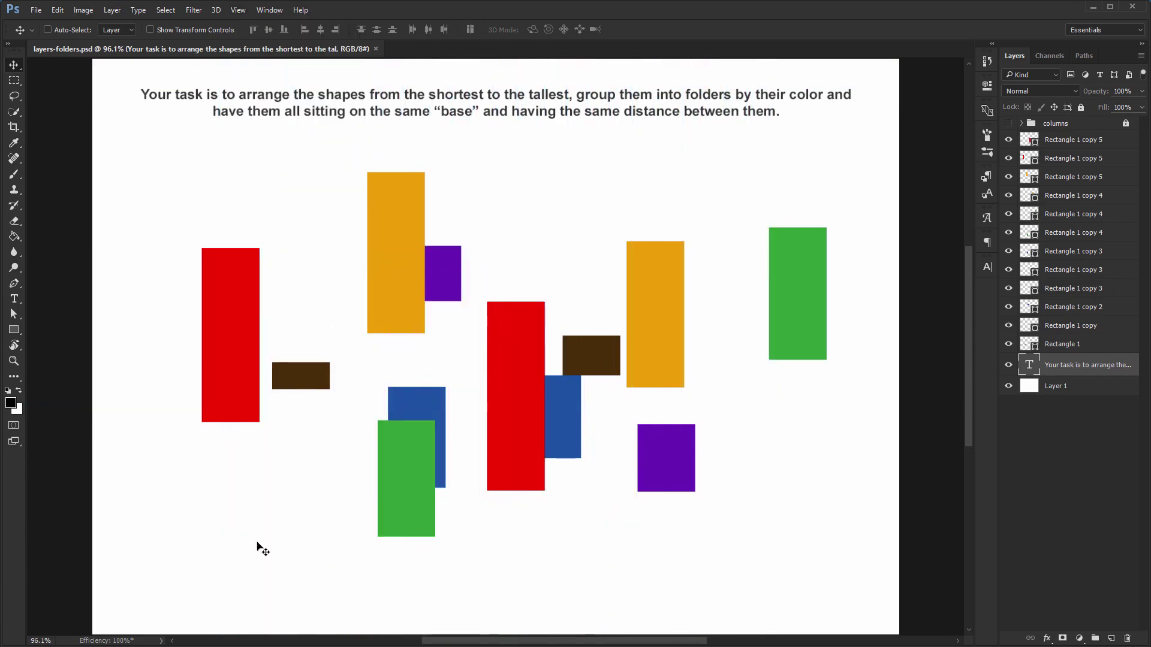
Show the guides, lower the horizontal one as a baseline, place the shorter red and shortest brown rectangles on it, and hide the guides
key(ctrl+semicolon)
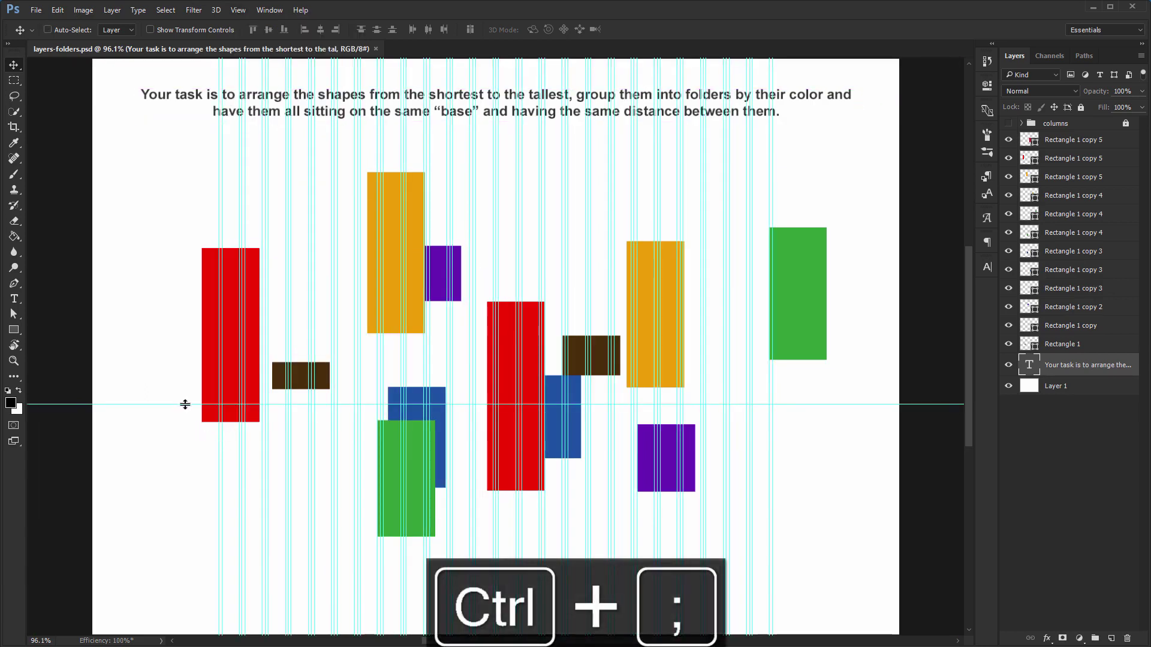
drag(180, 406, 190, 478)
drag(210, 382, 192, 445)
drag(278, 380, 258, 472)
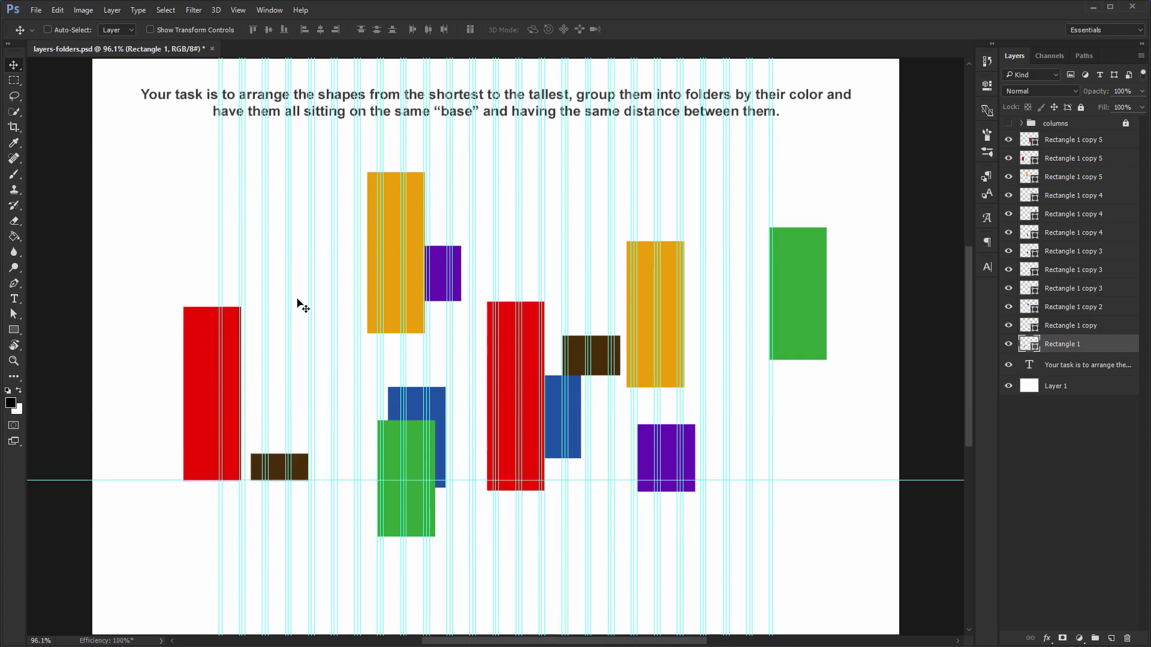
key(ctrl+semicolon)
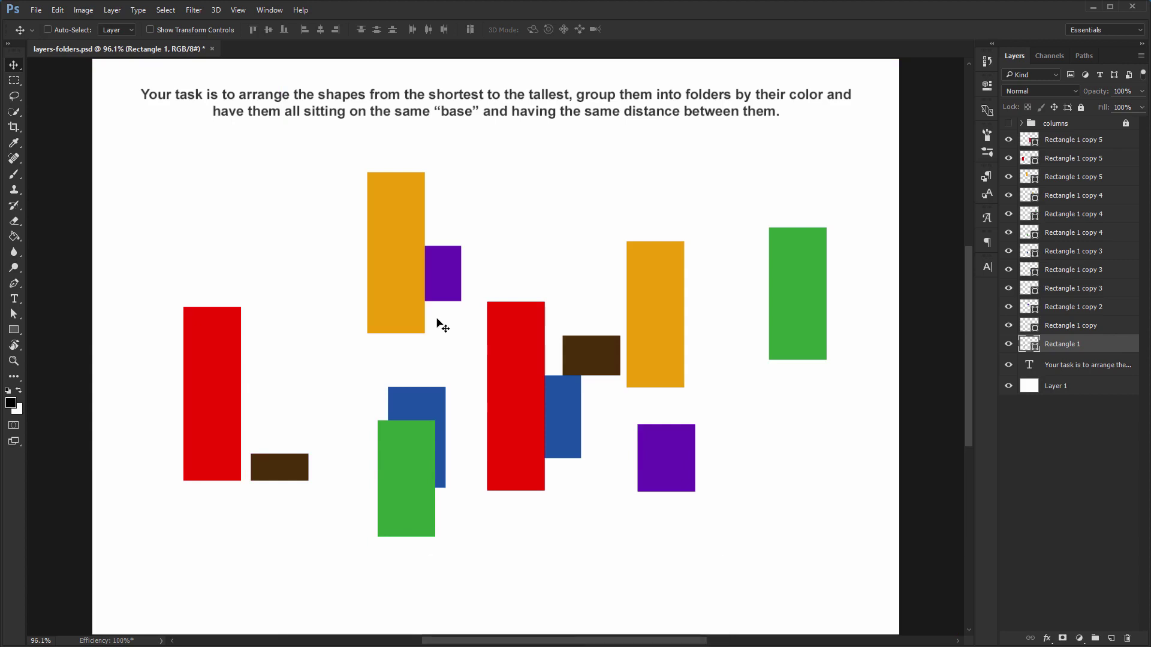
Line up the shorter green, taller blue, tallest red and shorter blue rectangles side by side on the same baseline
drag(412, 518, 349, 462)
ctrl+click(420, 461)
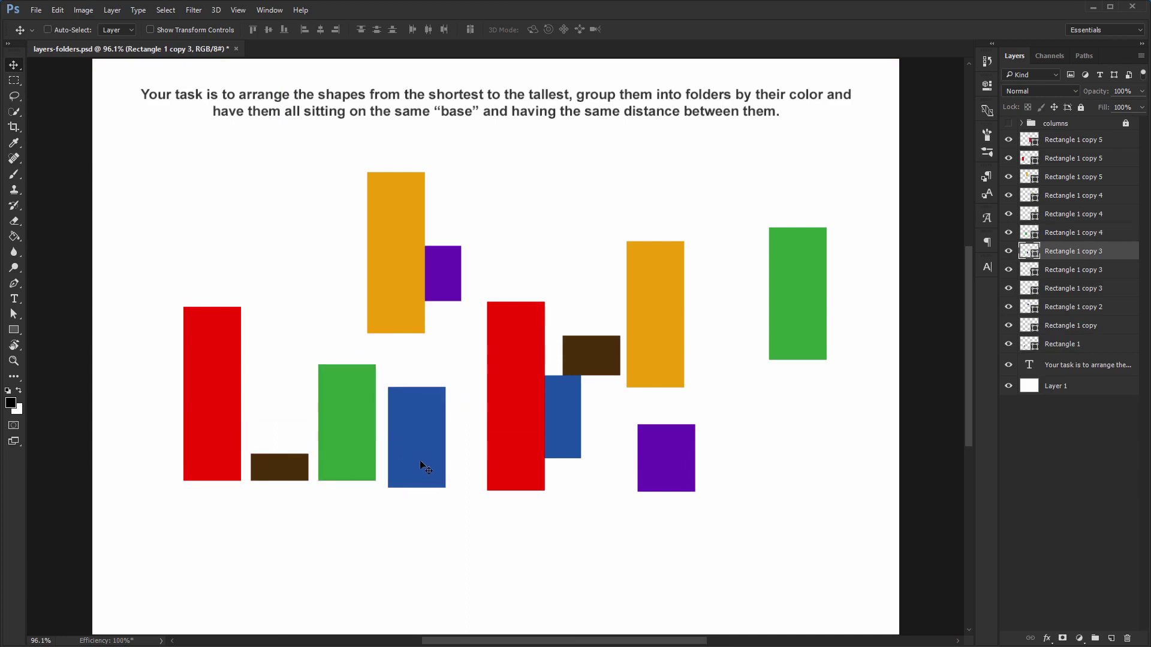
drag(419, 460, 416, 454)
ctrl+click(520, 461)
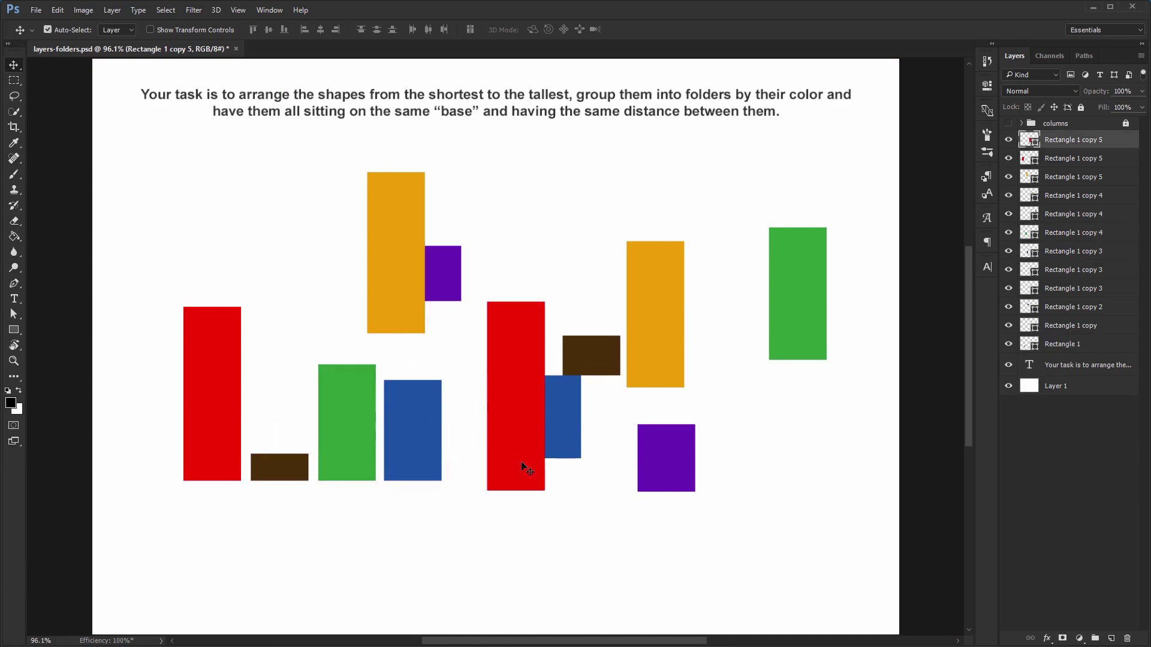
drag(521, 462, 495, 457)
click(546, 430)
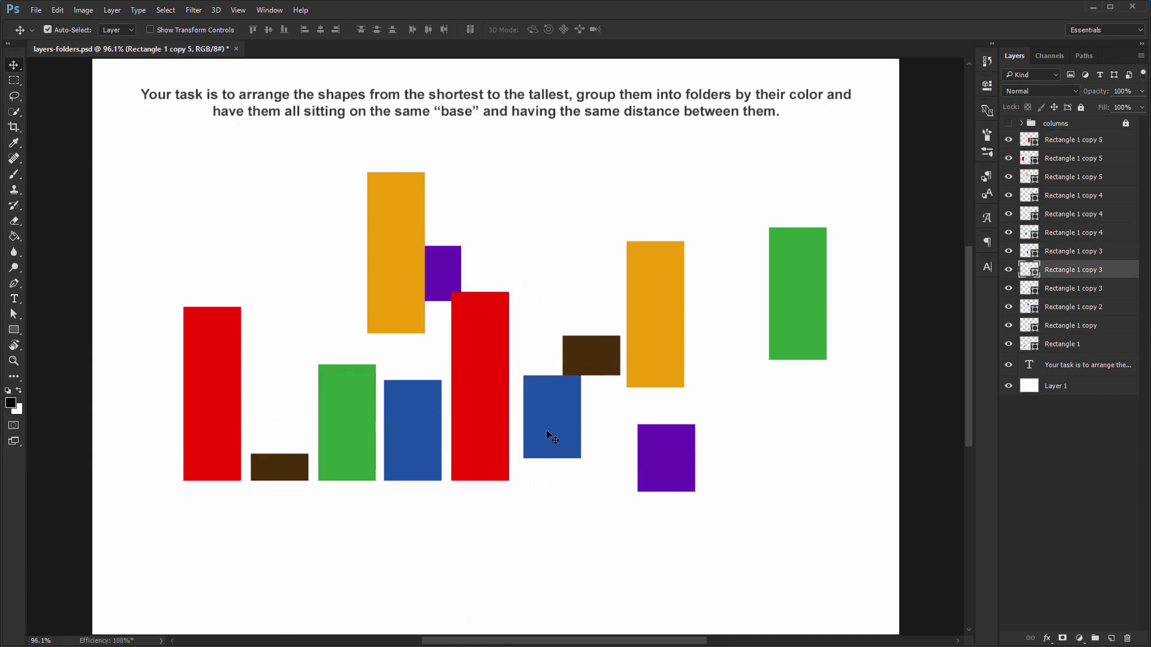
drag(547, 430, 538, 452)
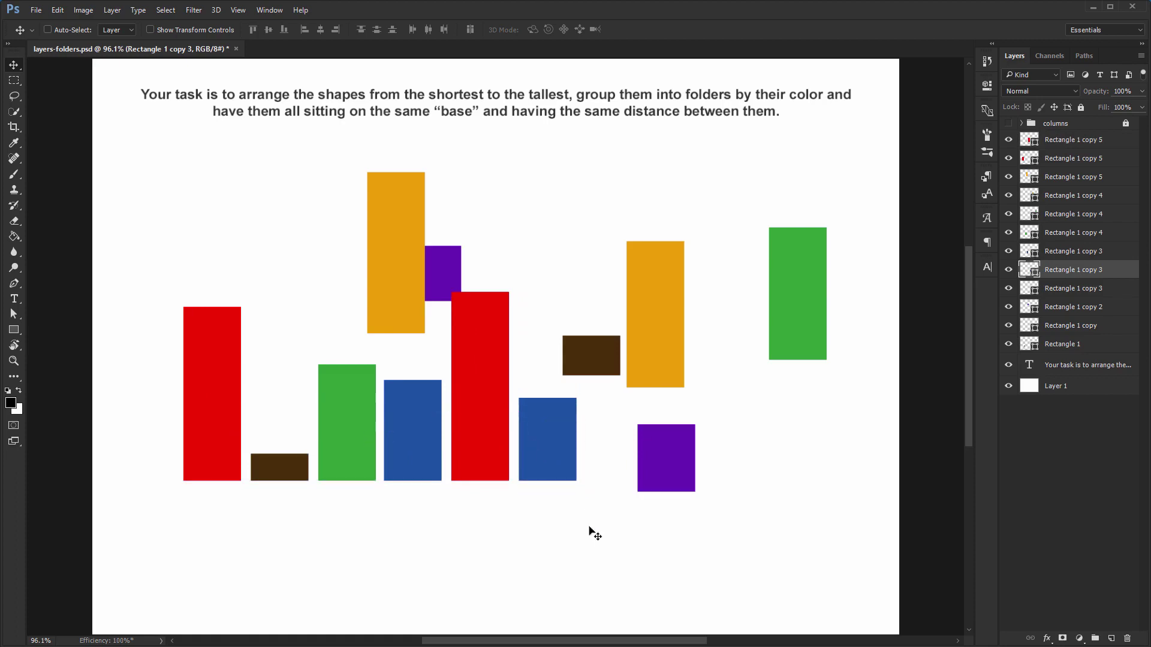
Place the larger purple and larger brown rectangles next in the baseline row, and shift the taller green one toward the canvas's right edge
ctrl+click(634, 453)
drag(634, 453, 608, 455)
ctrl+click(589, 364)
drag(588, 365, 675, 469)
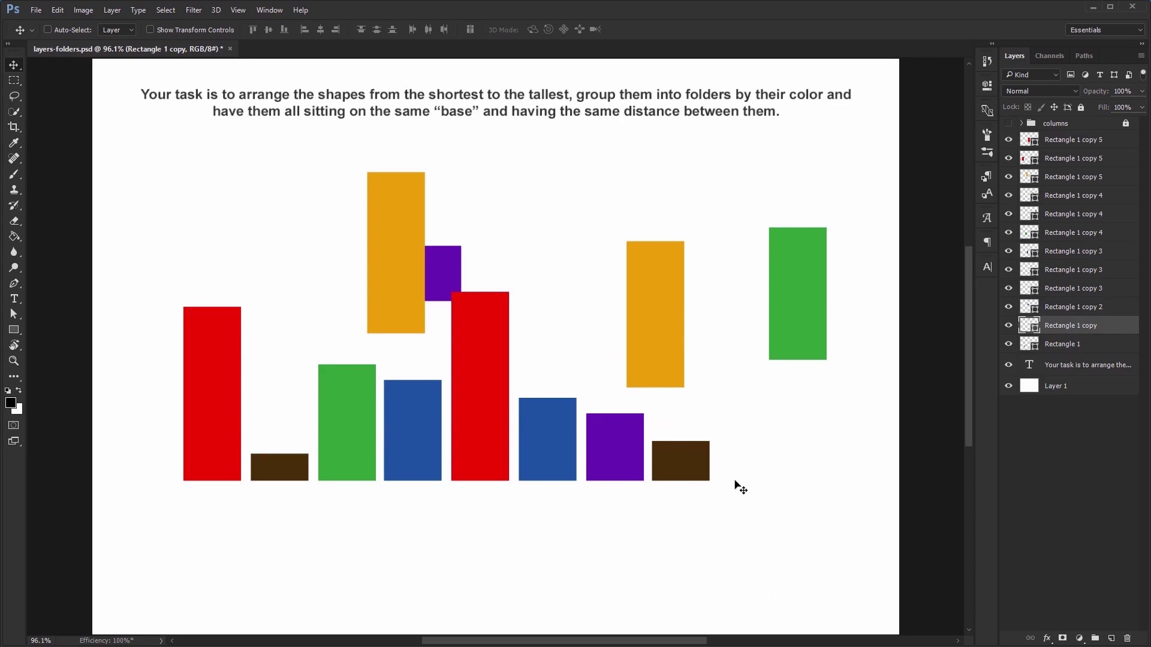
ctrl+click(791, 329)
drag(791, 329, 819, 378)
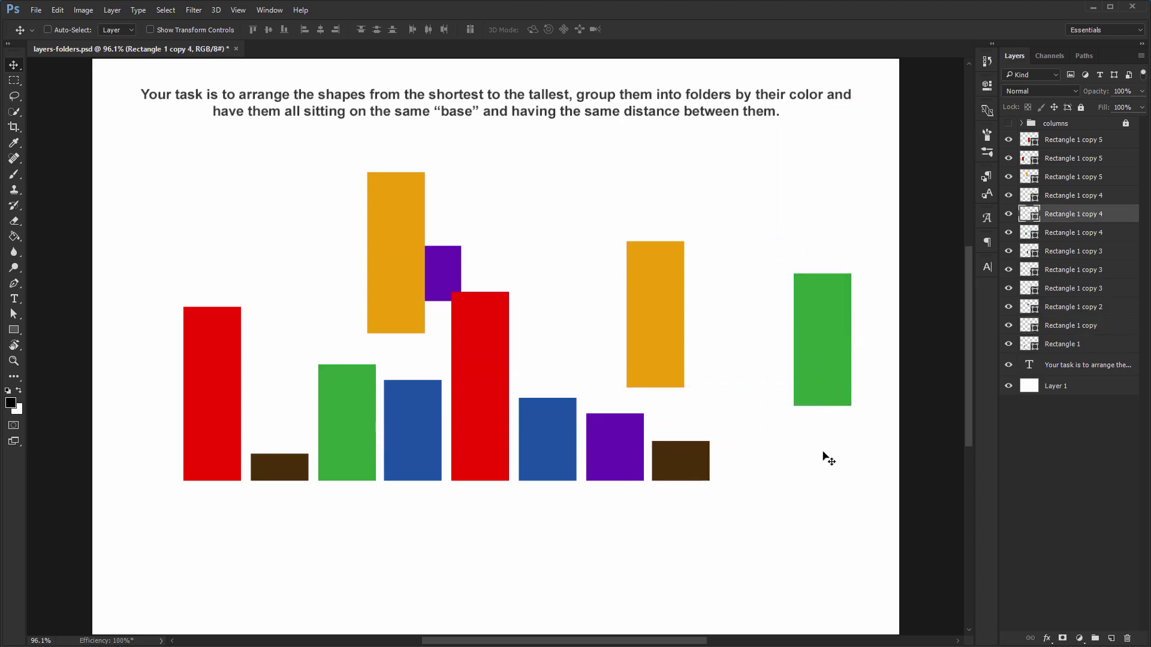
Align the bottom edges of all twelve rectangles and distribute their horizontal centers
click(1078, 344)
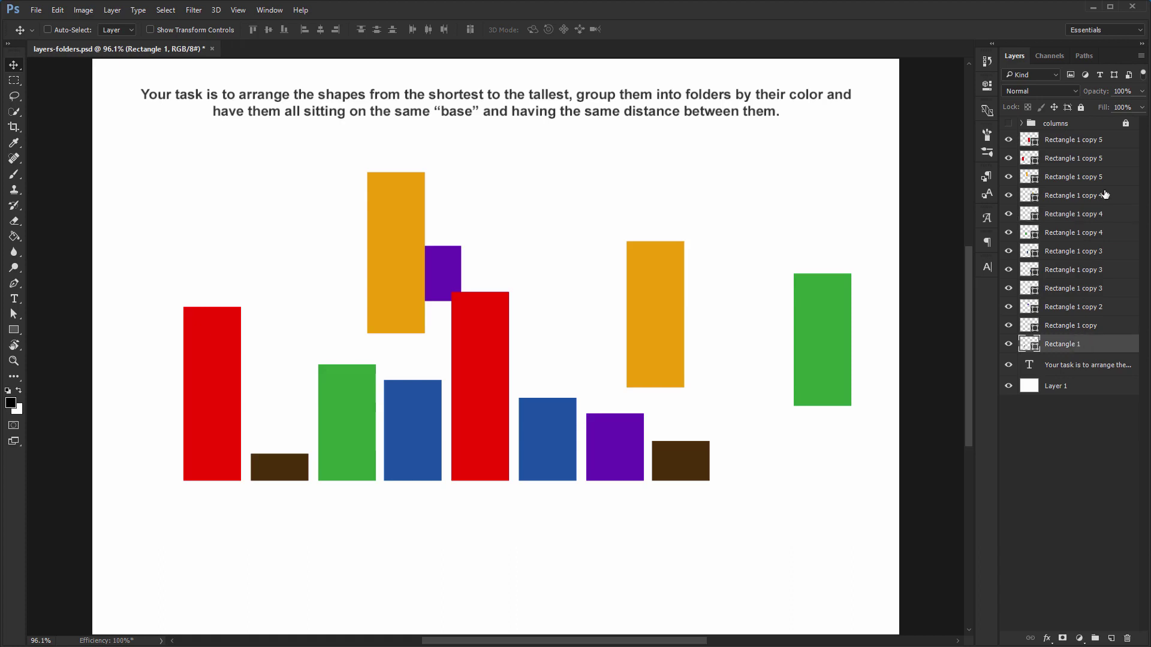
shift+click(1118, 144)
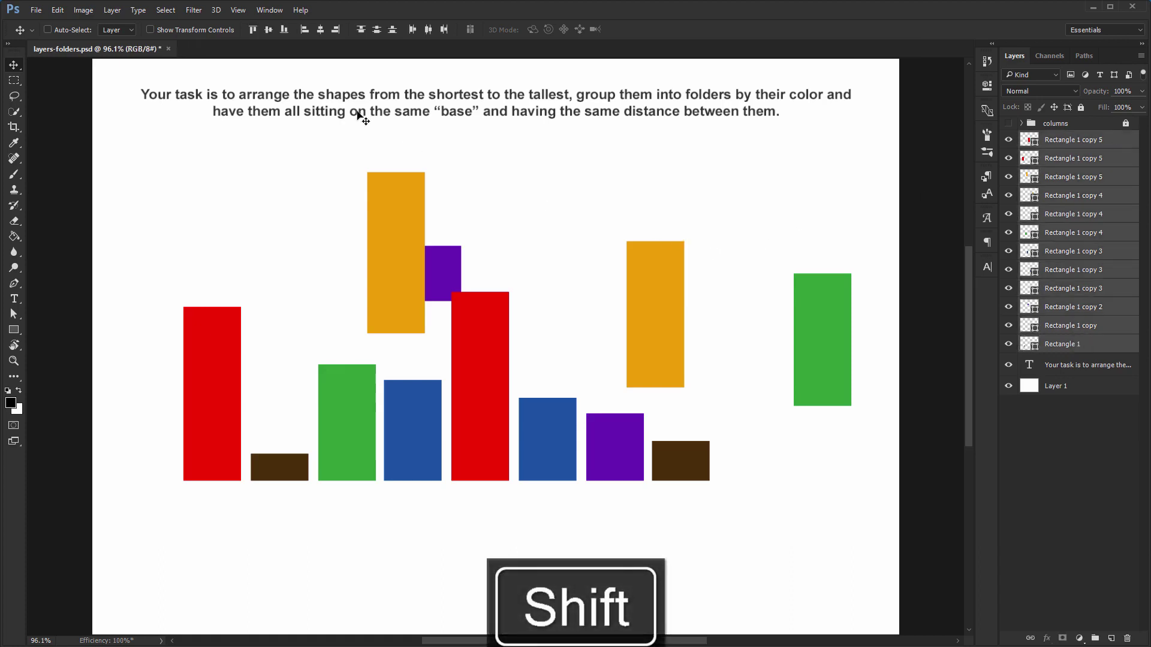
click(285, 30)
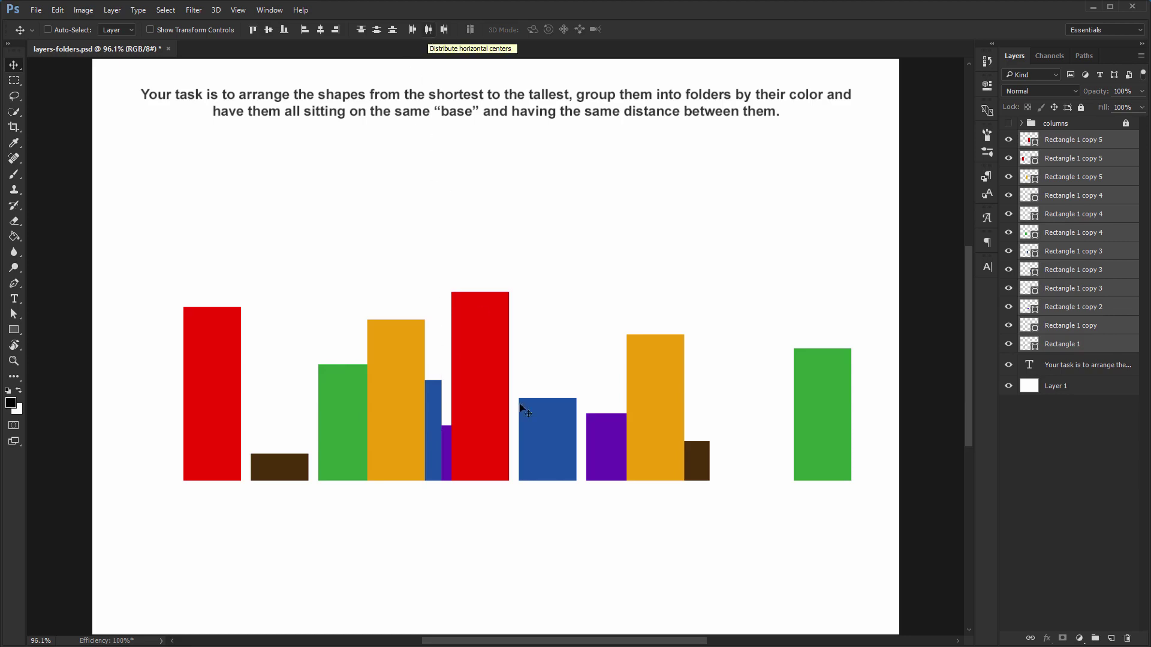
click(427, 33)
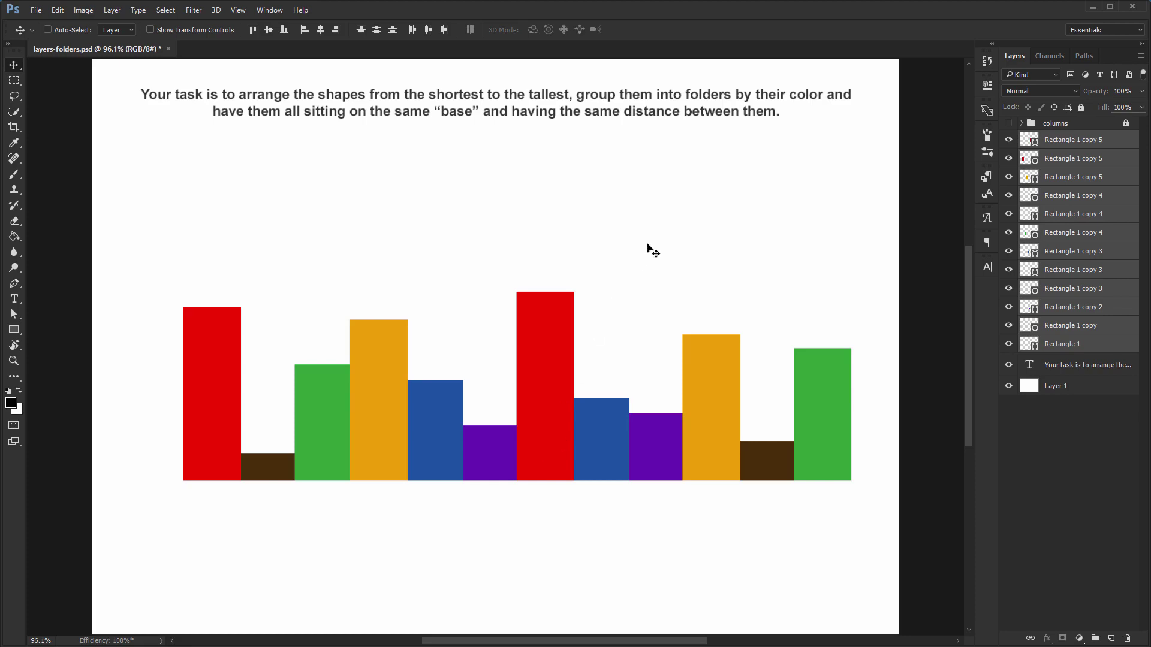
Reorder the rectangles along the baseline from shortest to tallest, with the brown pair first and the red pair last
ctrl+click(649, 246)
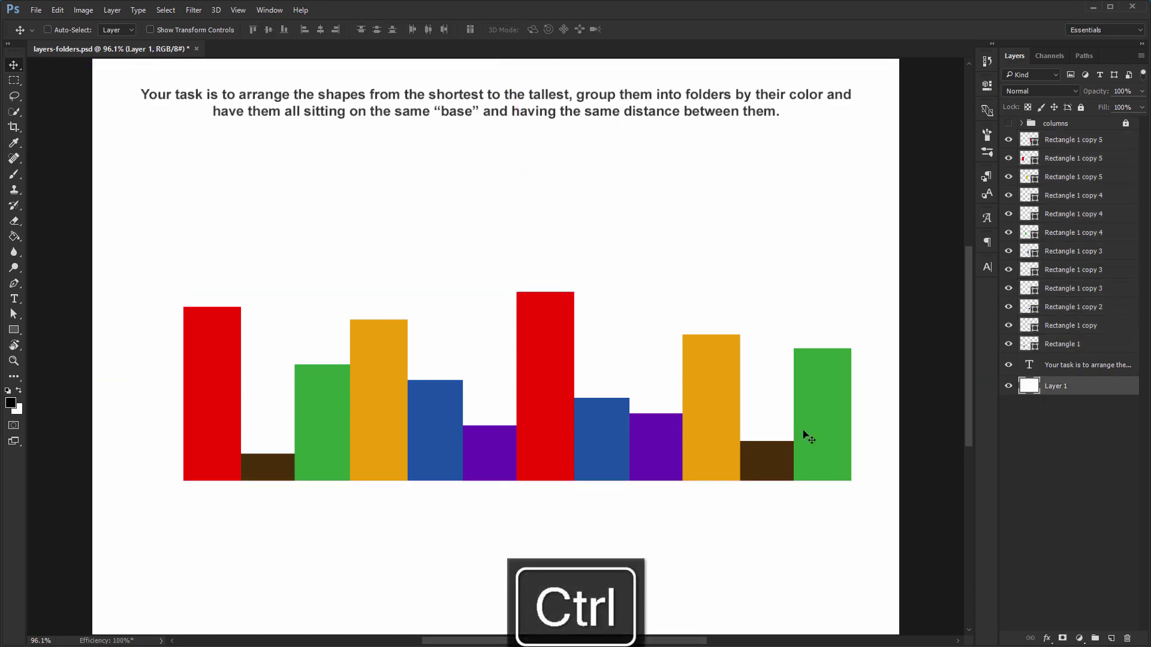
drag(828, 419, 876, 403)
drag(773, 461, 813, 444)
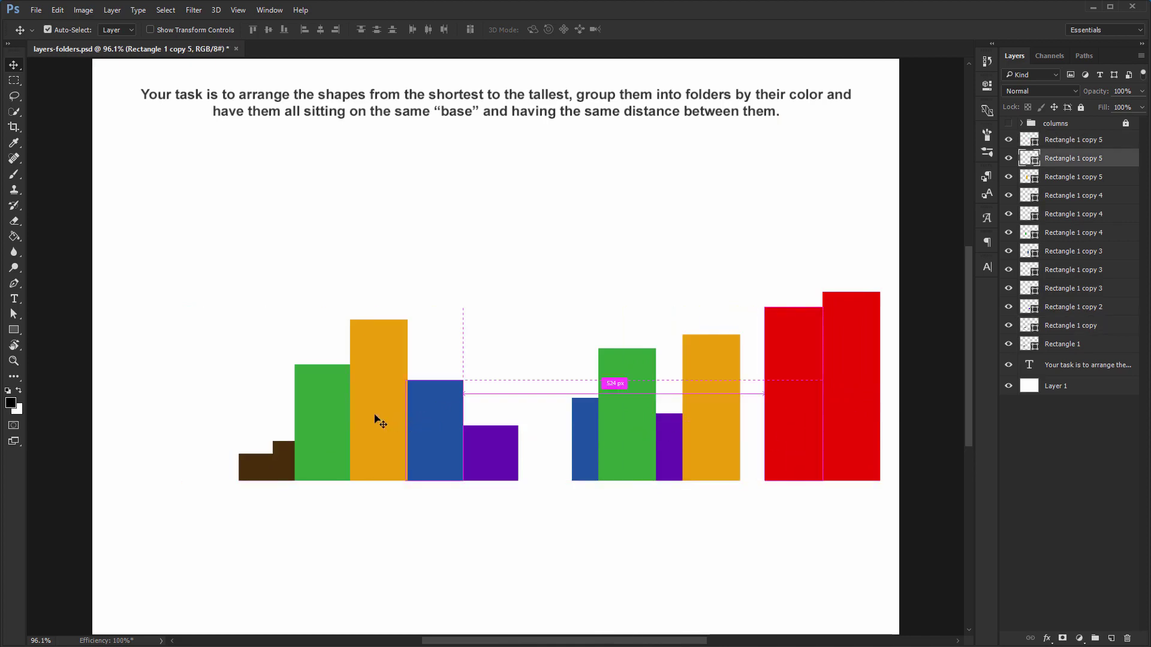
drag(378, 419, 666, 444)
drag(666, 444, 529, 450)
drag(441, 429, 603, 443)
drag(334, 429, 424, 429)
drag(573, 440, 673, 416)
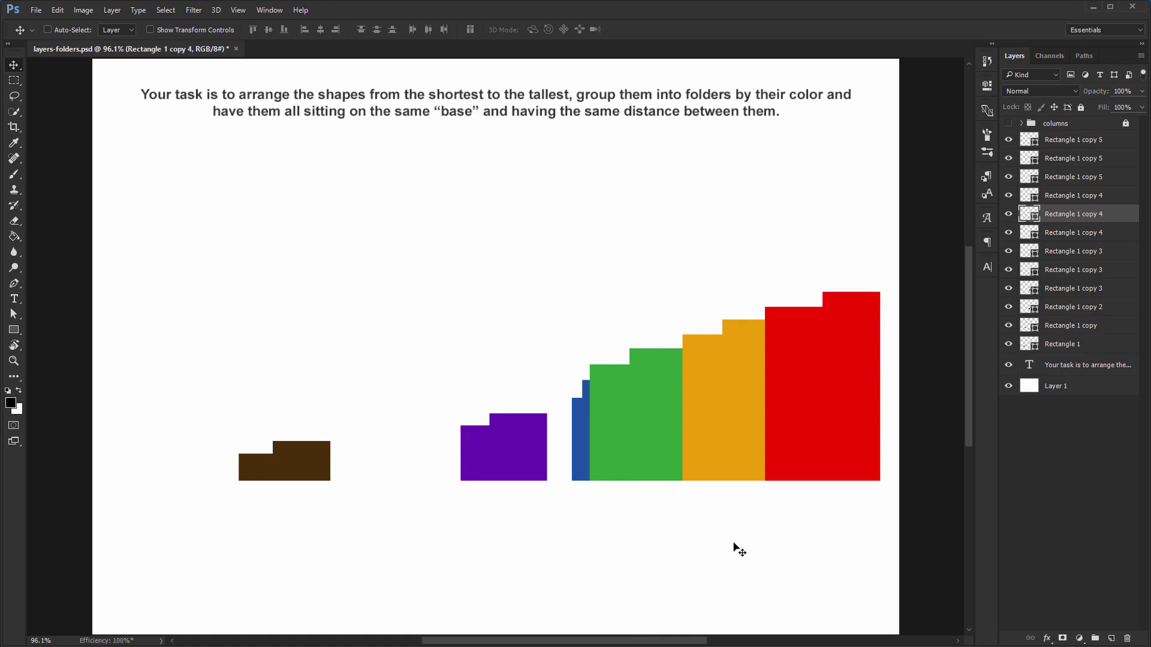
Spread the two brown rectangles toward the canvas's left edge and shift the purple pair closer to them
drag(268, 477, 136, 479)
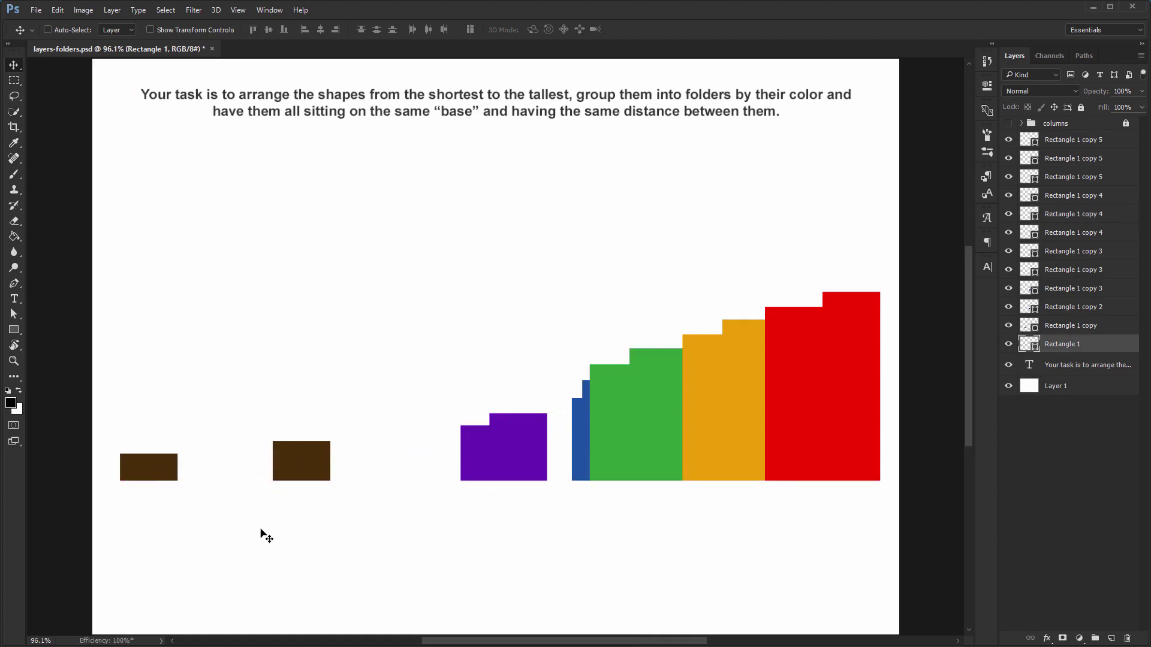
key(ctrl)
ctrl+shift+click(308, 465)
drag(308, 466, 236, 469)
ctrl+click(473, 455)
ctrl+shift+click(533, 449)
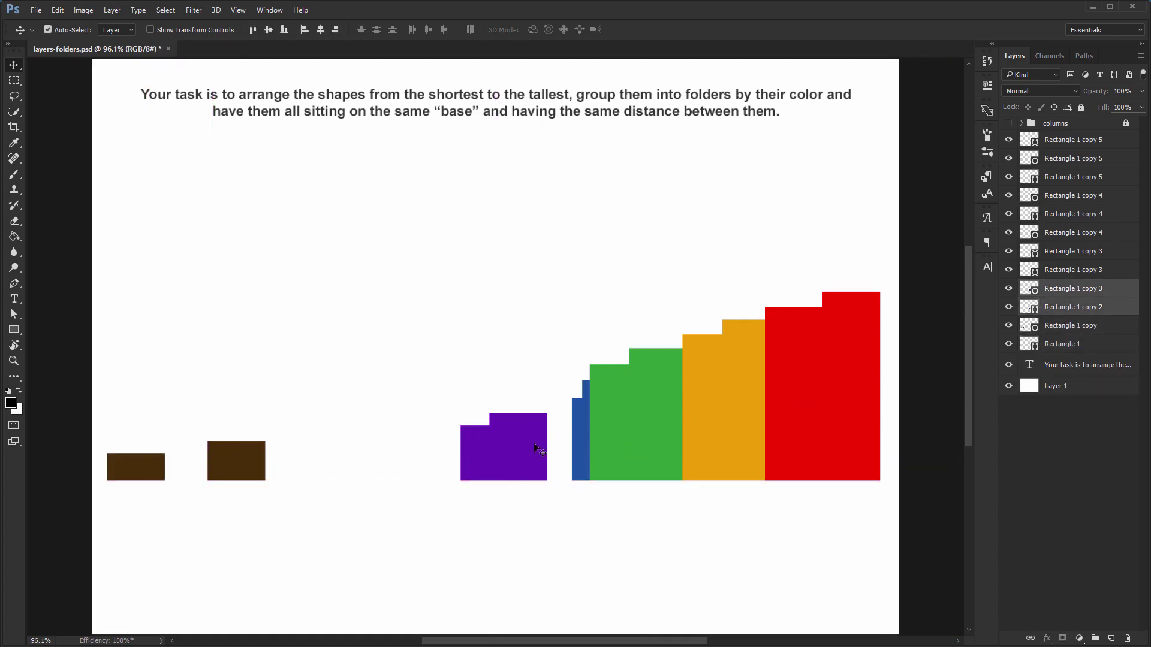
drag(518, 460, 461, 460)
Move the brown pair back toward the purple pair and distribute the horizontal centers of all twelve rectangles
ctrl+click(240, 470)
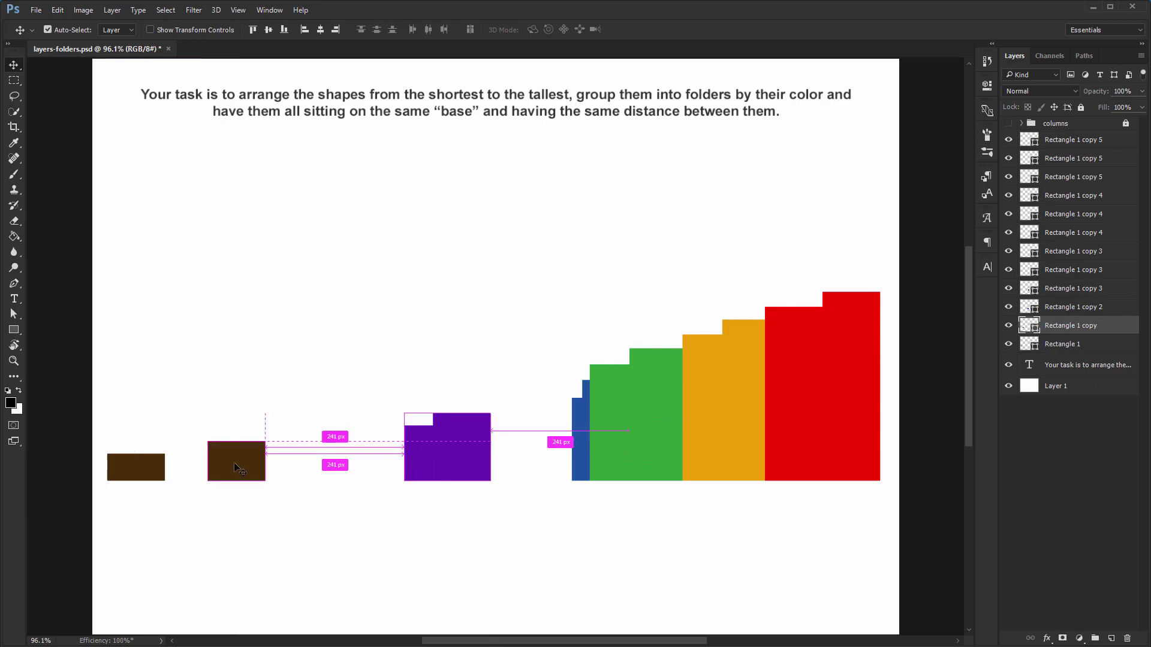
ctrl+shift+click(149, 474)
drag(149, 474, 255, 474)
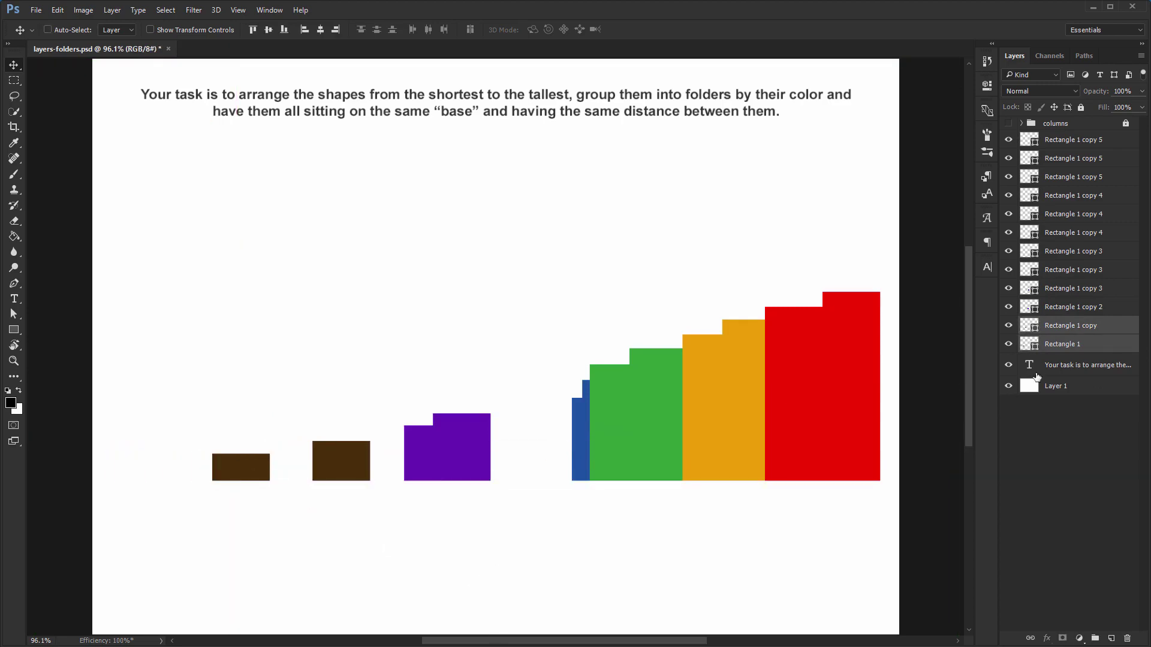
shift+click(1103, 142)
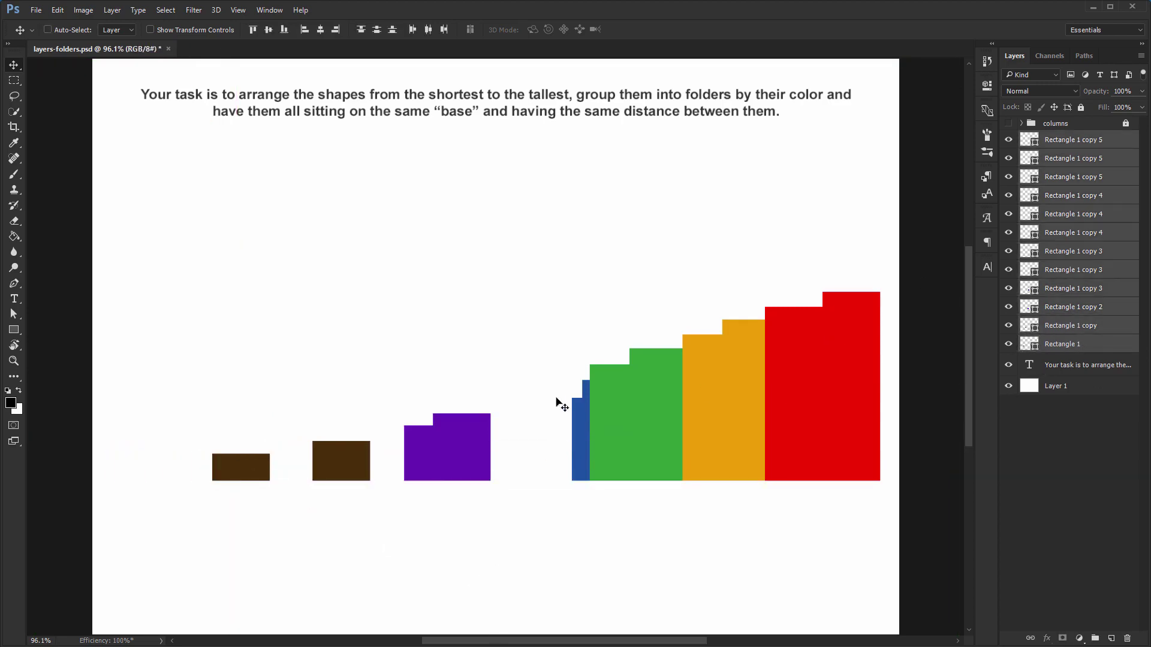
click(428, 32)
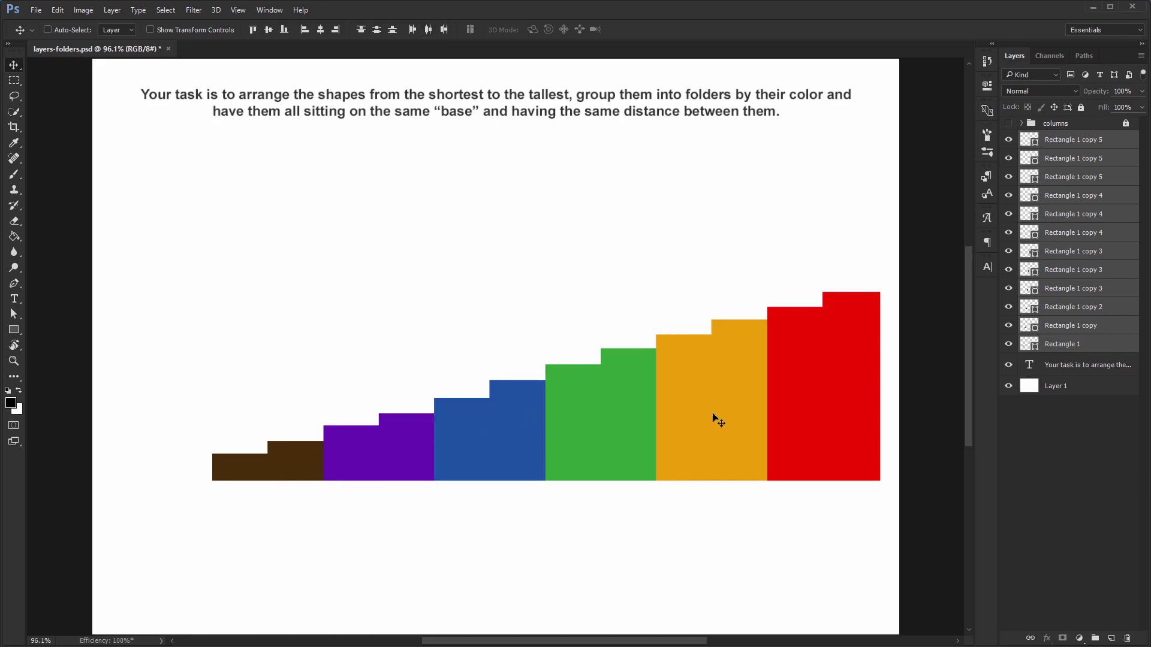
Move the shortest brown rectangle near the canvas's left edge, redistribute all rectangles' horizontal centers, and nudge the row up and right
ctrl+click(311, 516)
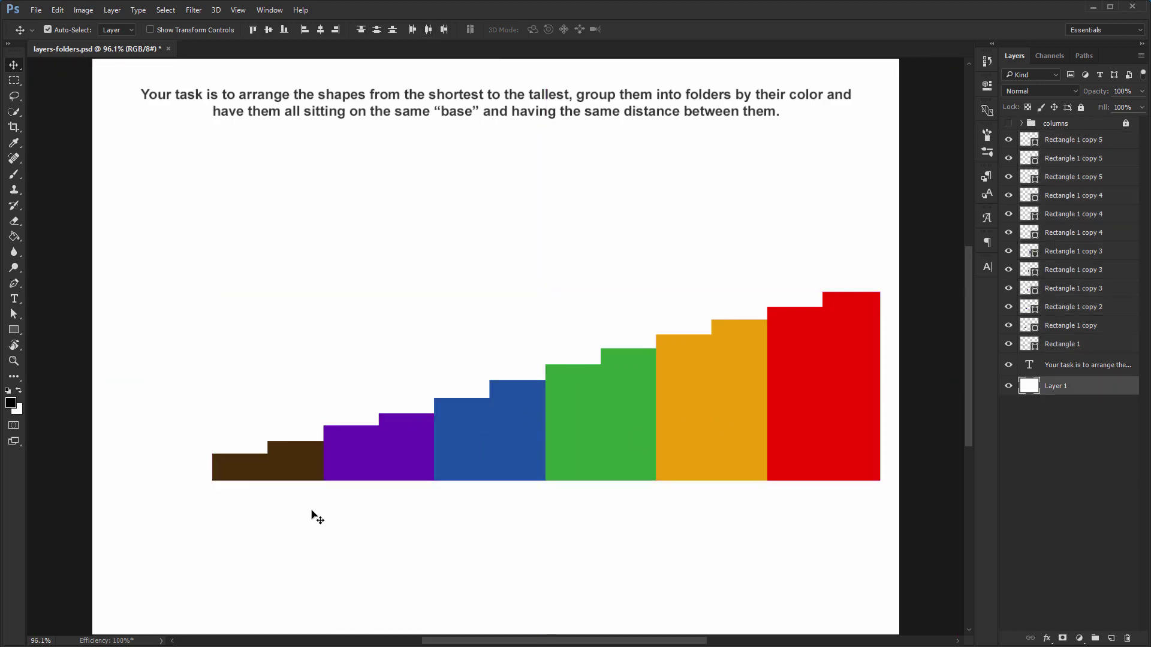
ctrl+click(245, 477)
drag(247, 475, 141, 475)
shift+click(1085, 142)
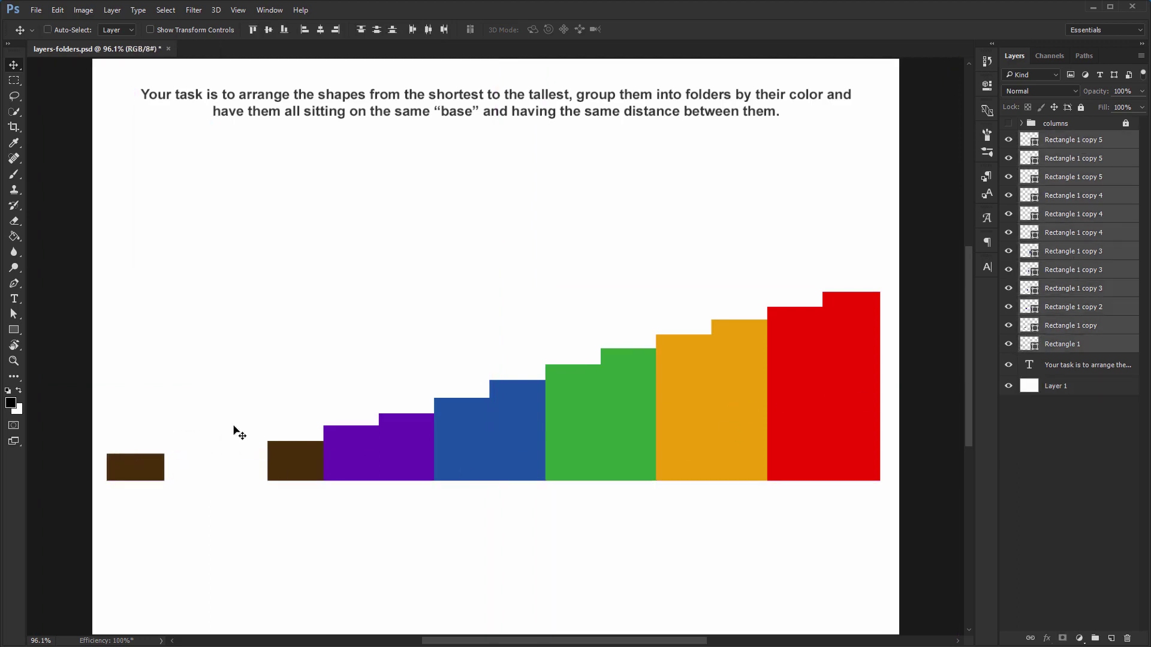
click(429, 30)
drag(646, 438, 655, 432)
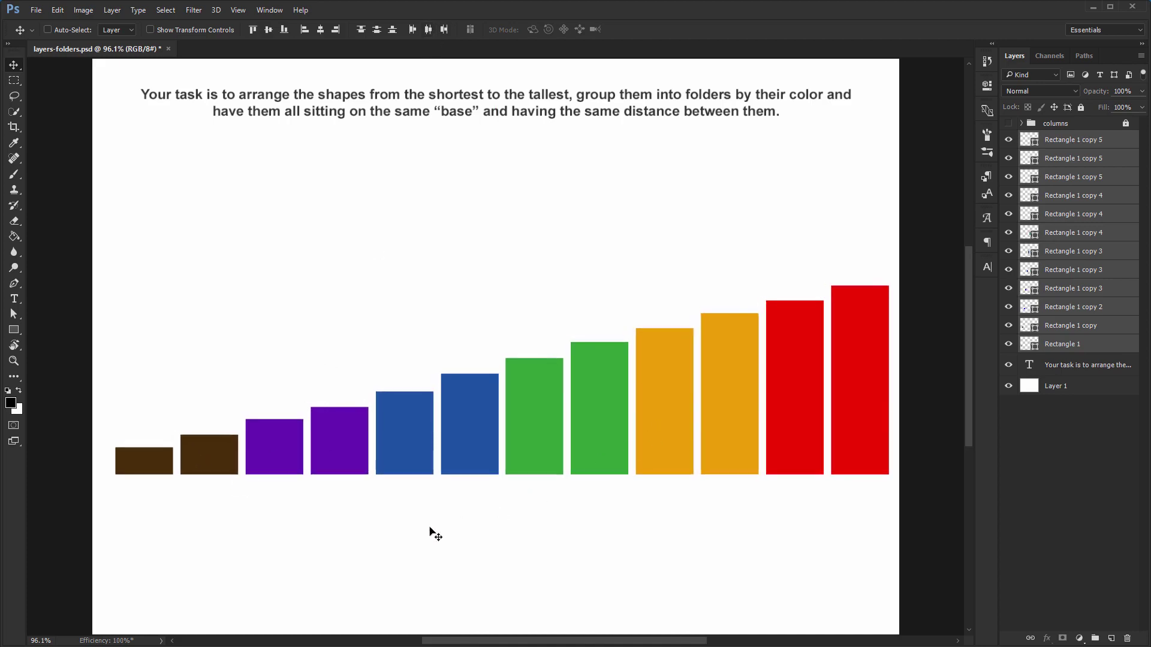
Shift the row left, move the tallest red rectangle over its neighbor, and distribute all horizontal centers for narrower gaps
drag(423, 525, 400, 521)
ctrl+click(751, 518)
ctrl+click(832, 429)
drag(834, 429, 789, 415)
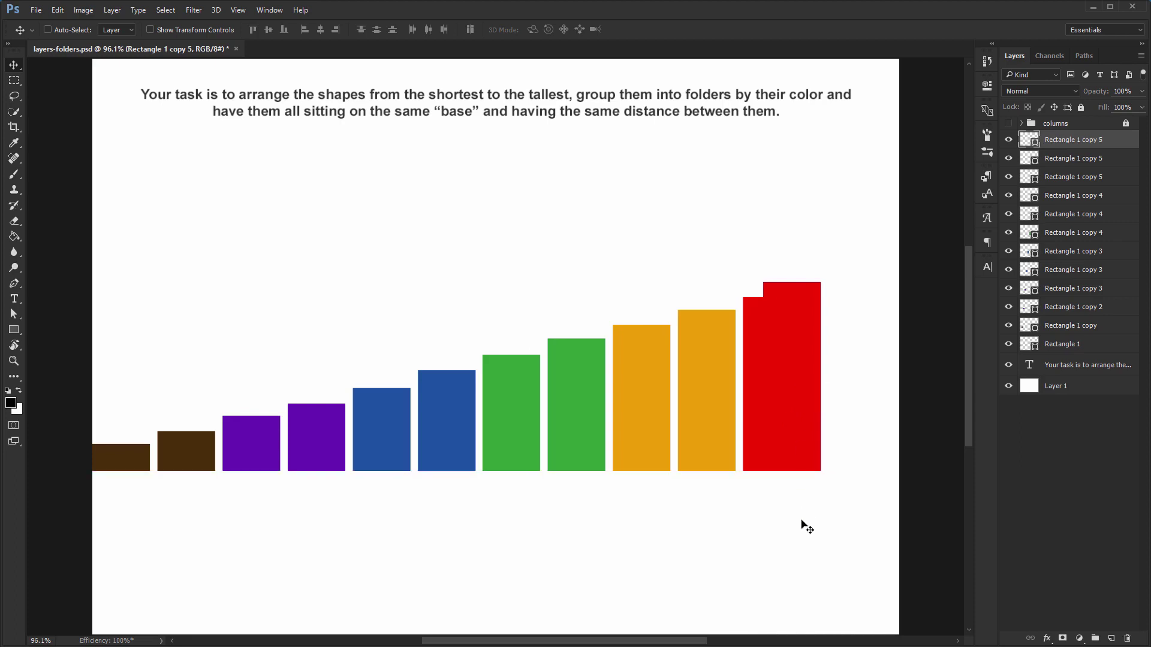
shift+click(1079, 346)
click(428, 30)
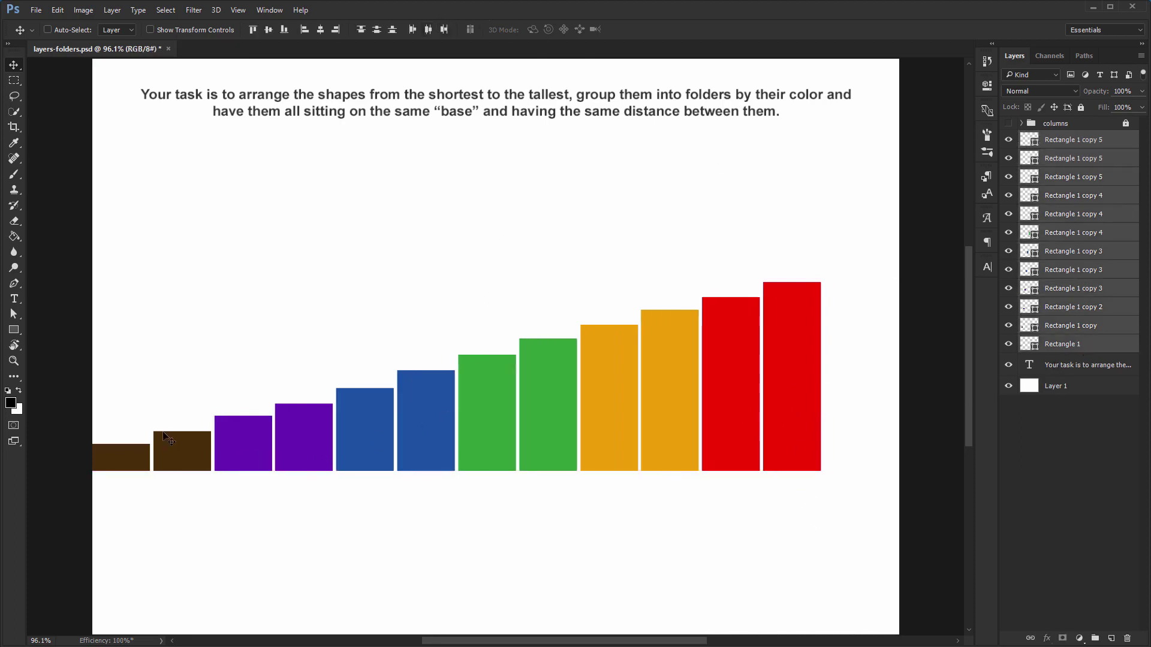
Move the whole row of rectangles to the lower part of the canvas, inside its side edges
drag(599, 451, 653, 328)
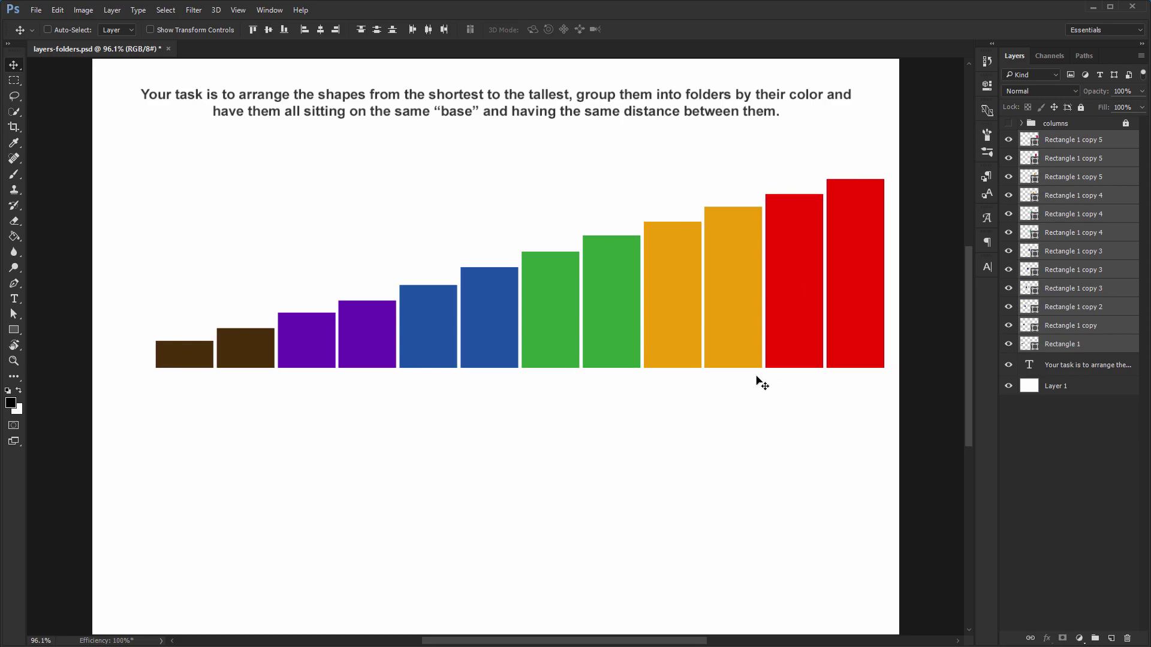
drag(747, 369, 749, 510)
key(ctrl)
Select the shortest brown rectangle and check the gaps between the rectangles with the smart guides
ctrl+click(400, 334)
ctrl+click(298, 515)
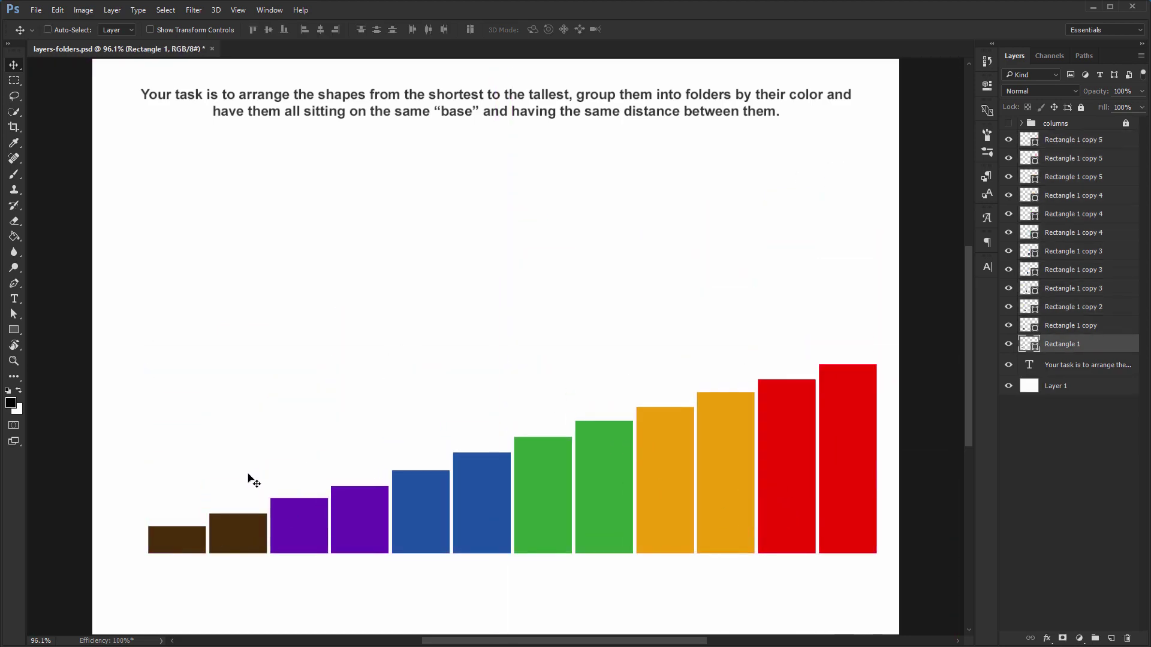
drag(182, 544, 186, 549)
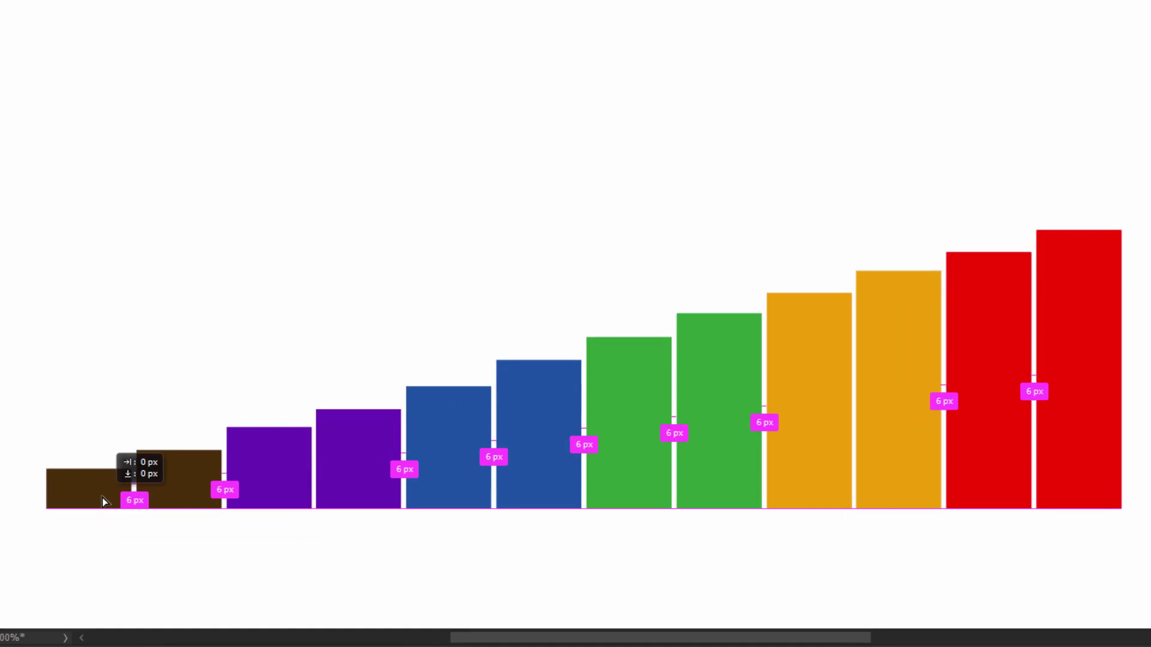
drag(103, 501, 103, 501)
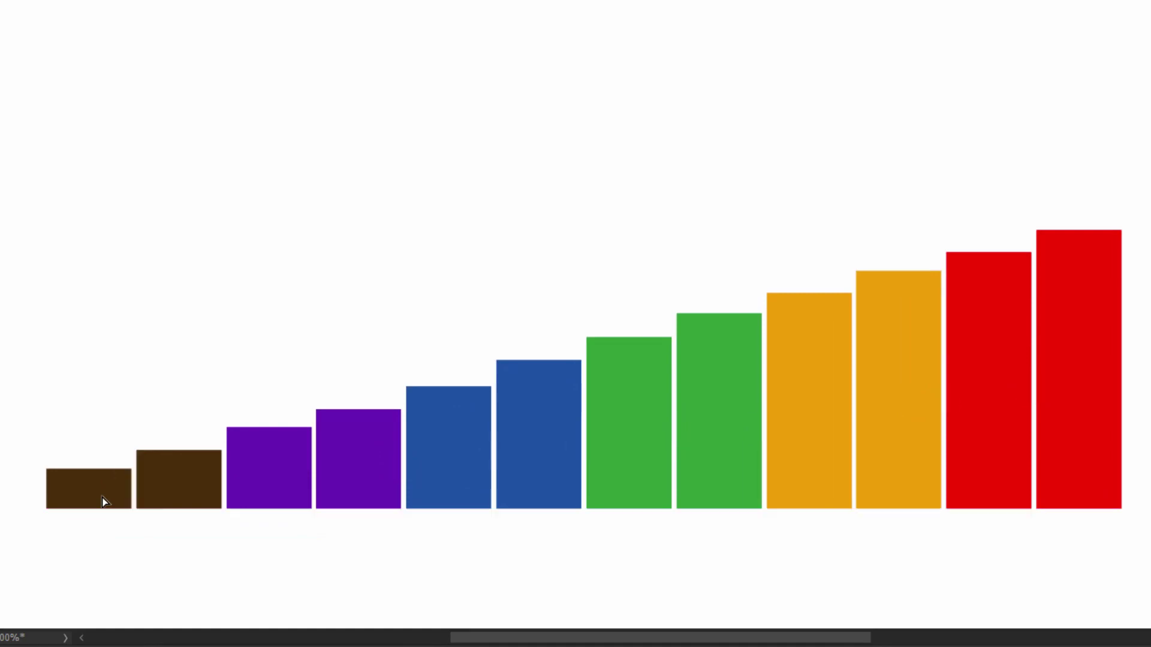
Examine the gaps from the brown rectangles through to the blue ones with the smart guides
click(326, 487)
drag(330, 475, 331, 475)
drag(98, 487, 168, 480)
drag(247, 464, 245, 464)
drag(343, 460, 344, 460)
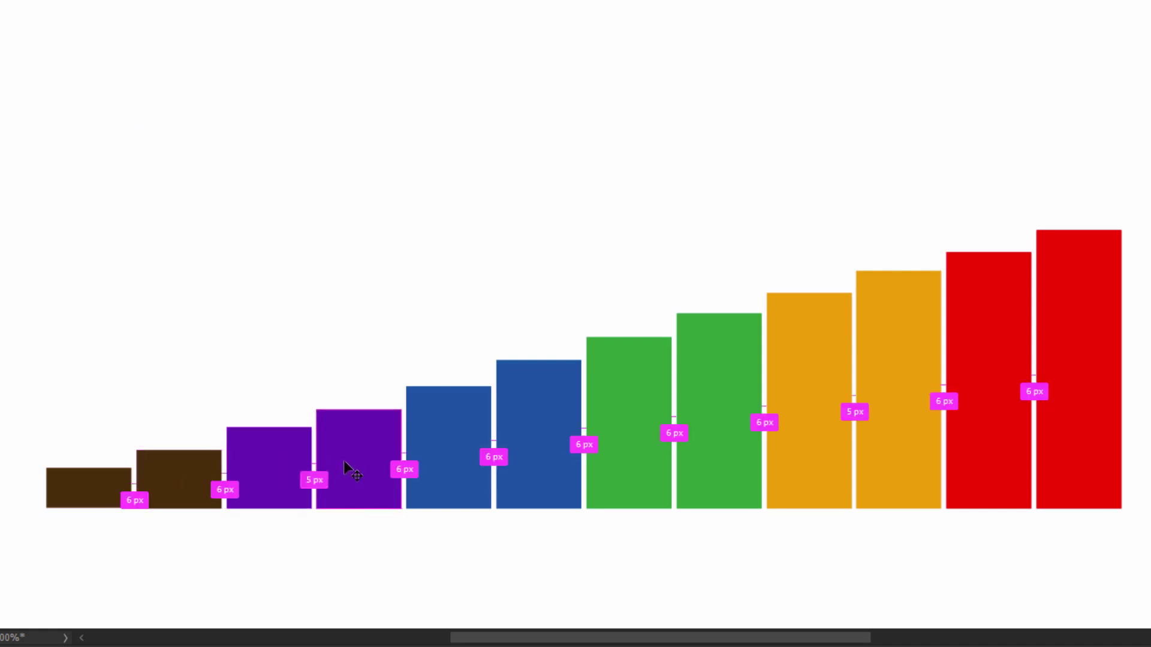
drag(343, 460, 343, 461)
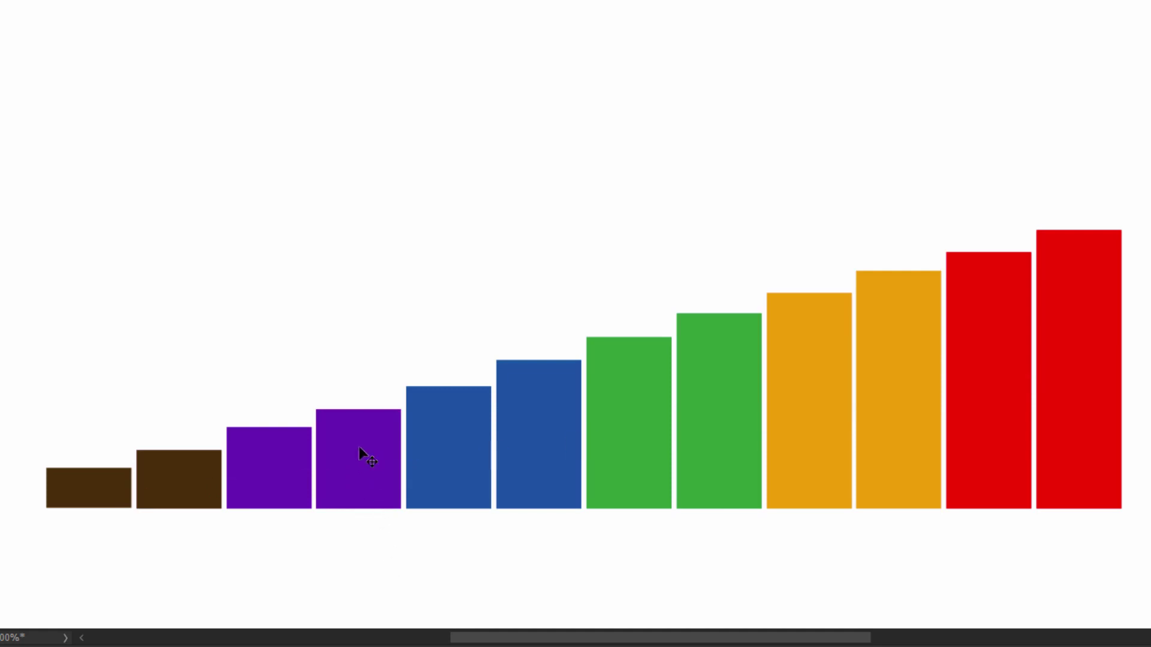
mouse_move(433, 442)
mouse_down()
mouse_move(244, 465)
mouse_move(441, 441)
mouse_up()
drag(579, 493, 559, 451)
key(ctrl)
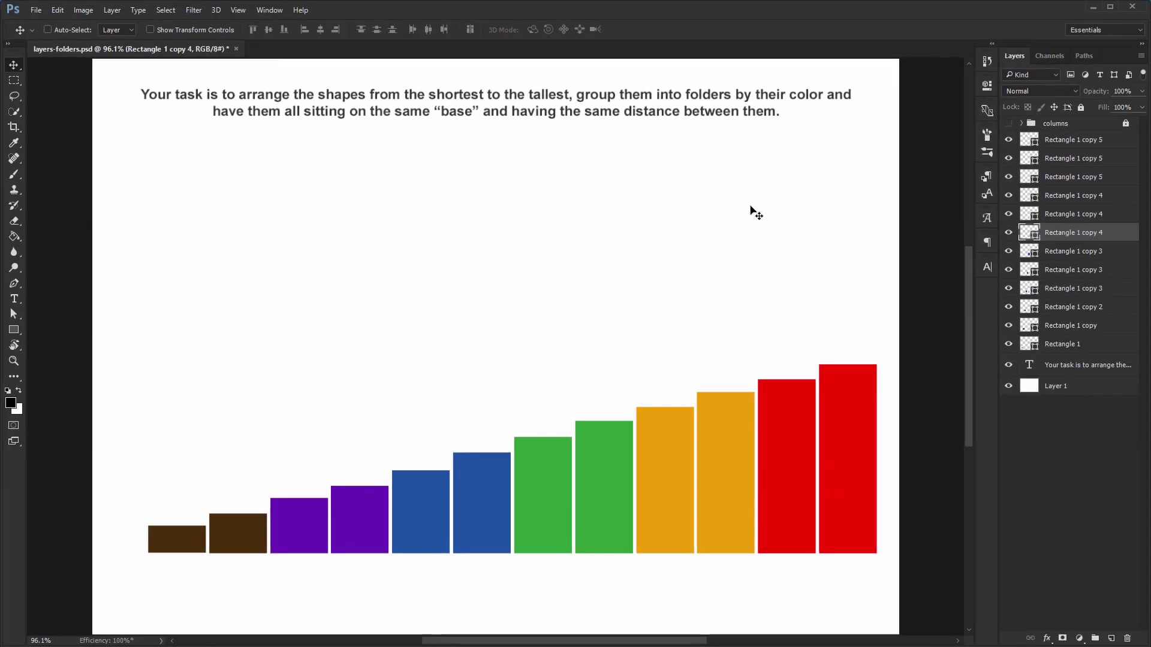
Group the two red rectangles into one folder and the two yellow rectangles into another
ctrl+click(758, 222)
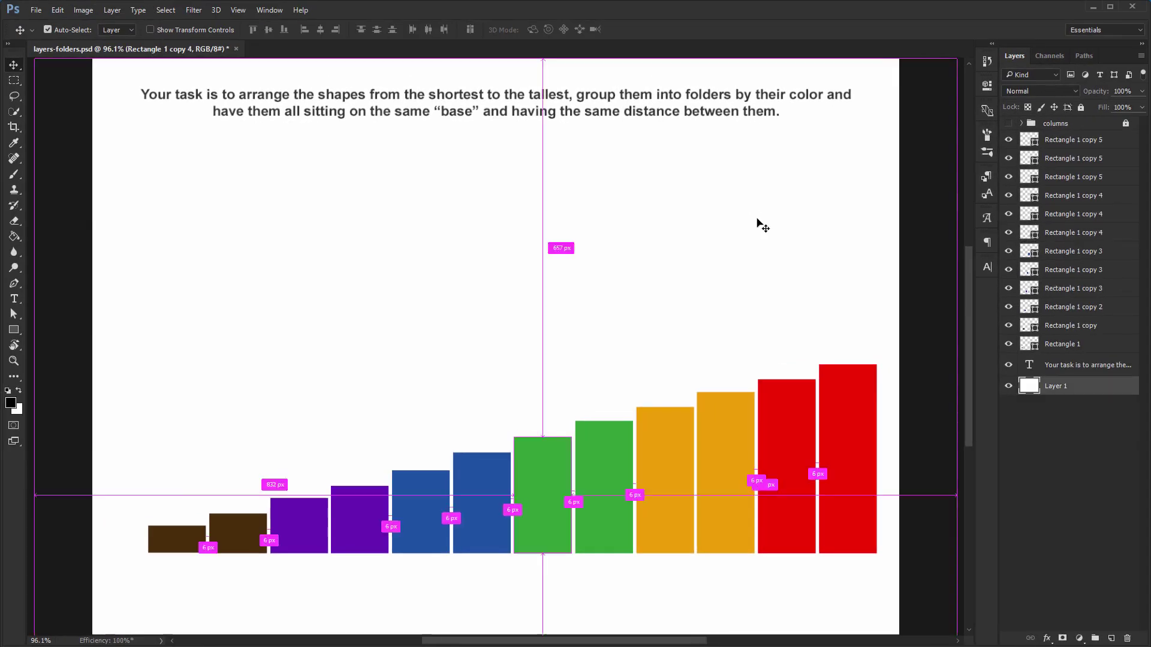
ctrl+click(846, 426)
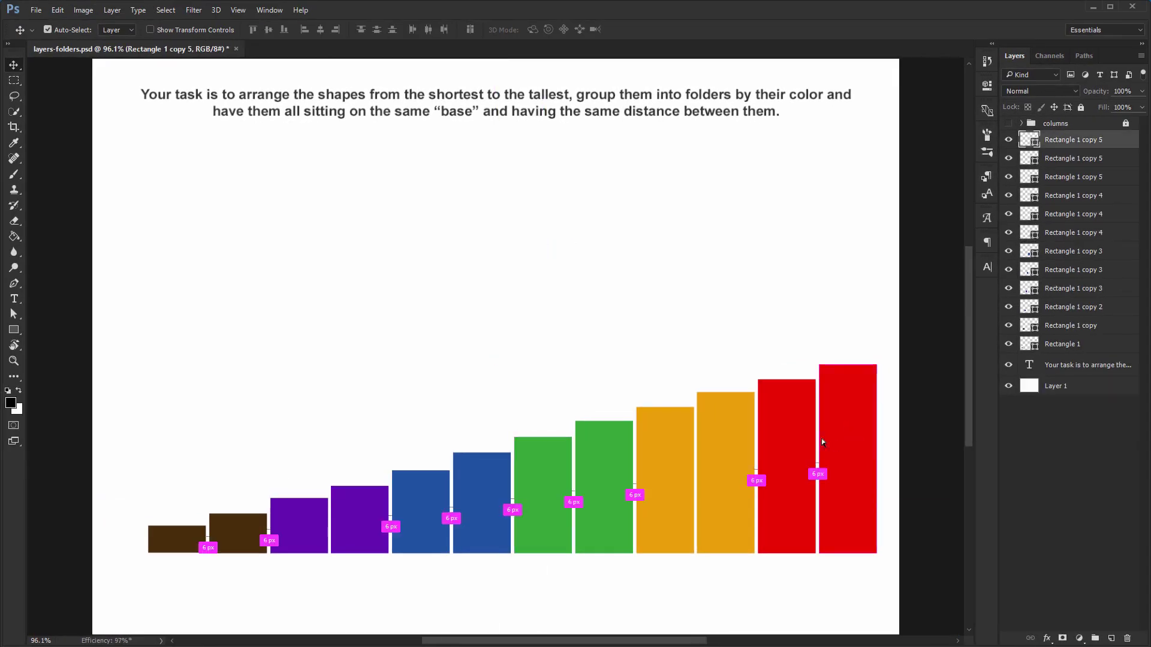
ctrl+shift+click(786, 455)
key(ctrl+g)
ctrl+click(743, 468)
ctrl+shift+click(678, 475)
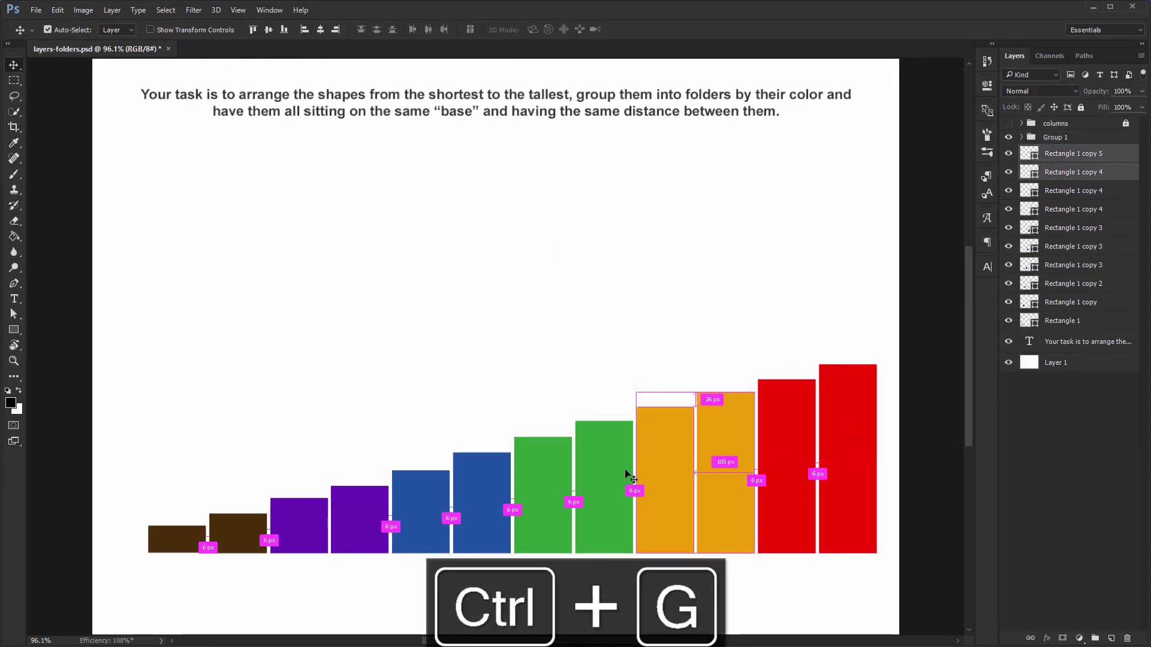
key(ctrl+g)
Group the two green rectangles into one folder and the two blue rectangles into another
ctrl+click(586, 480)
ctrl+shift+click(532, 484)
key(ctrl+g)
ctrl+click(489, 491)
ctrl+shift+click(427, 502)
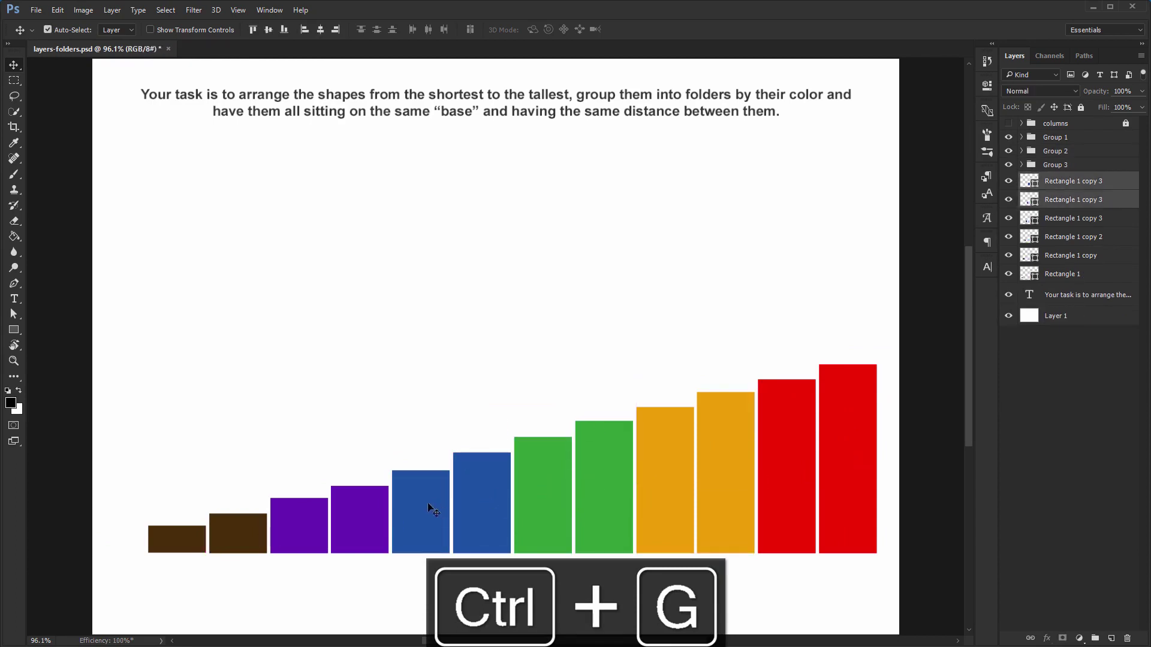
key(ctrl+g)
Group the two purple rectangles into one folder and the two brown rectangles into another
ctrl+click(290, 524)
ctrl+shift+click(290, 524)
key(ctrl+g)
ctrl+click(236, 529)
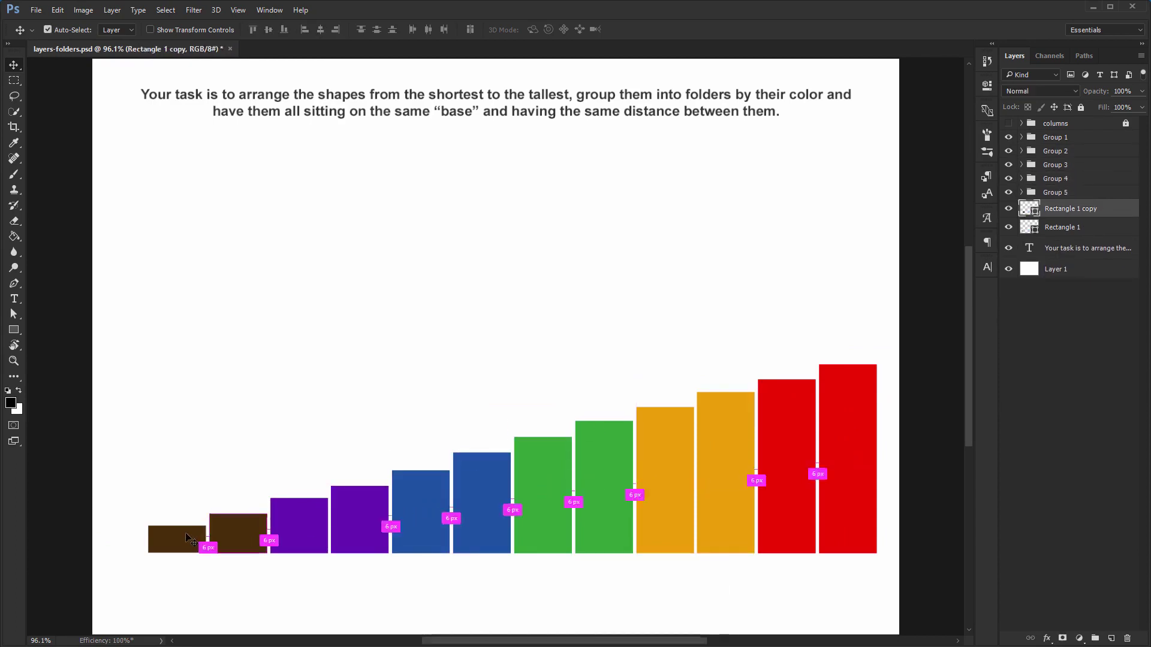
ctrl+shift+click(184, 534)
key(ctrl+g)
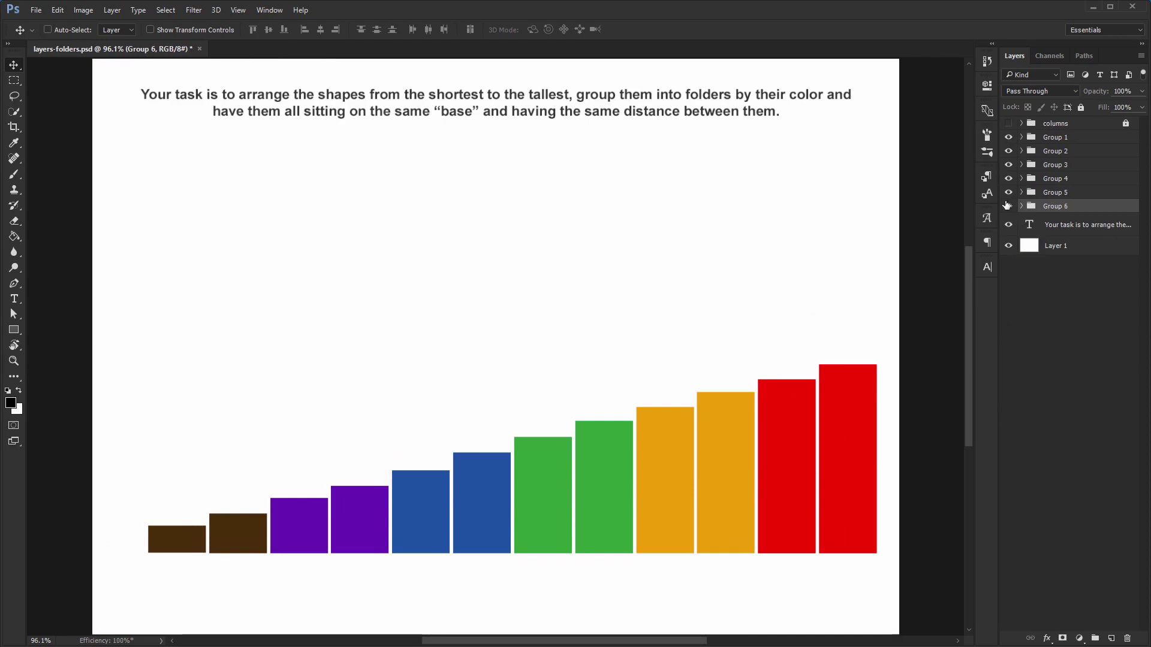
Rename the brown rectangles' folder as brw and the purple rectangles' folder as prl
double_click(1056, 206)
text(brw)
key(Return)
double_click(1056, 193)
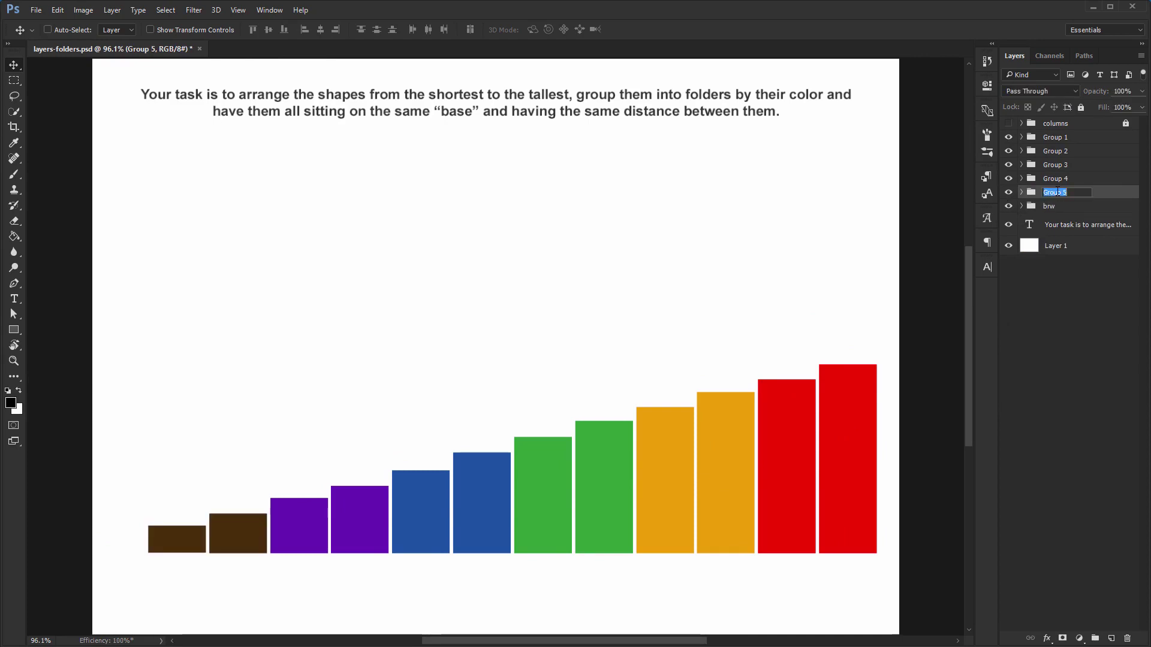
text(prl)
key(Return)
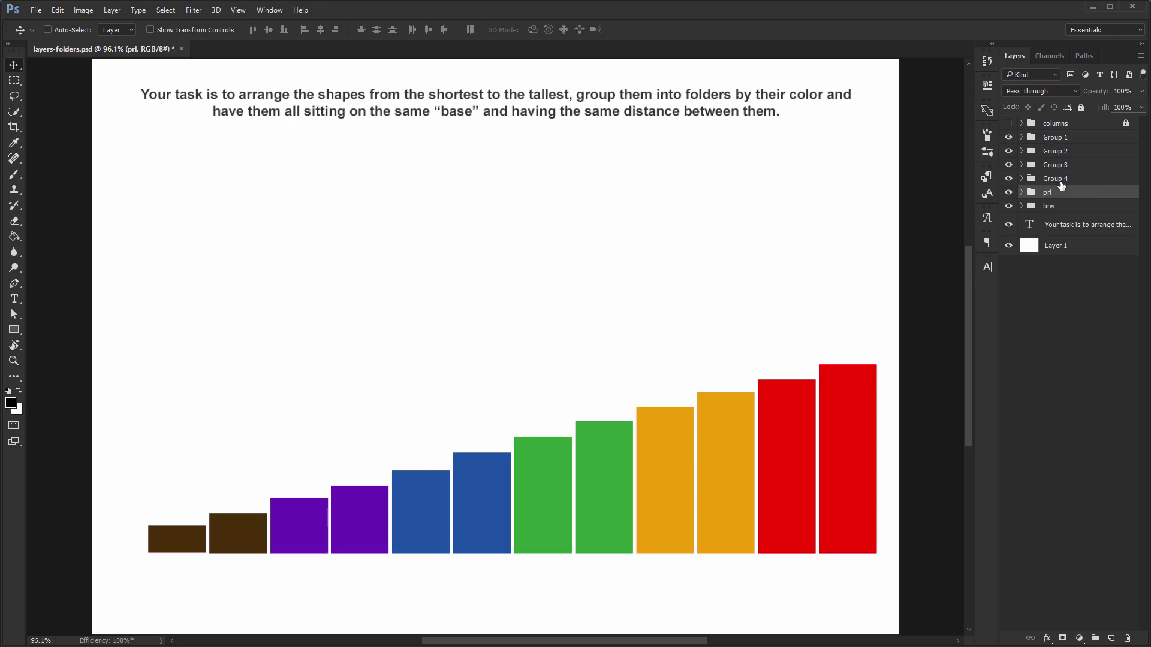
Rename the blue rectangles' folder as blue and the green rectangles' folder as grn
double_click(1059, 179)
text(blue)
key(Return)
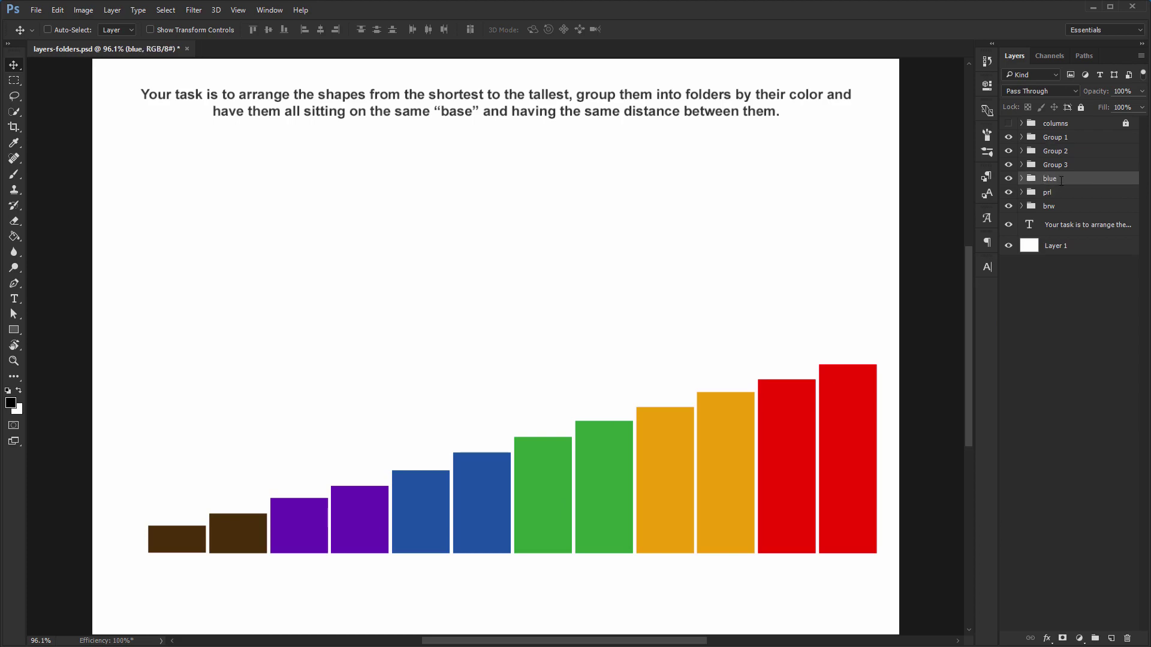
double_click(1055, 164)
text(grn)
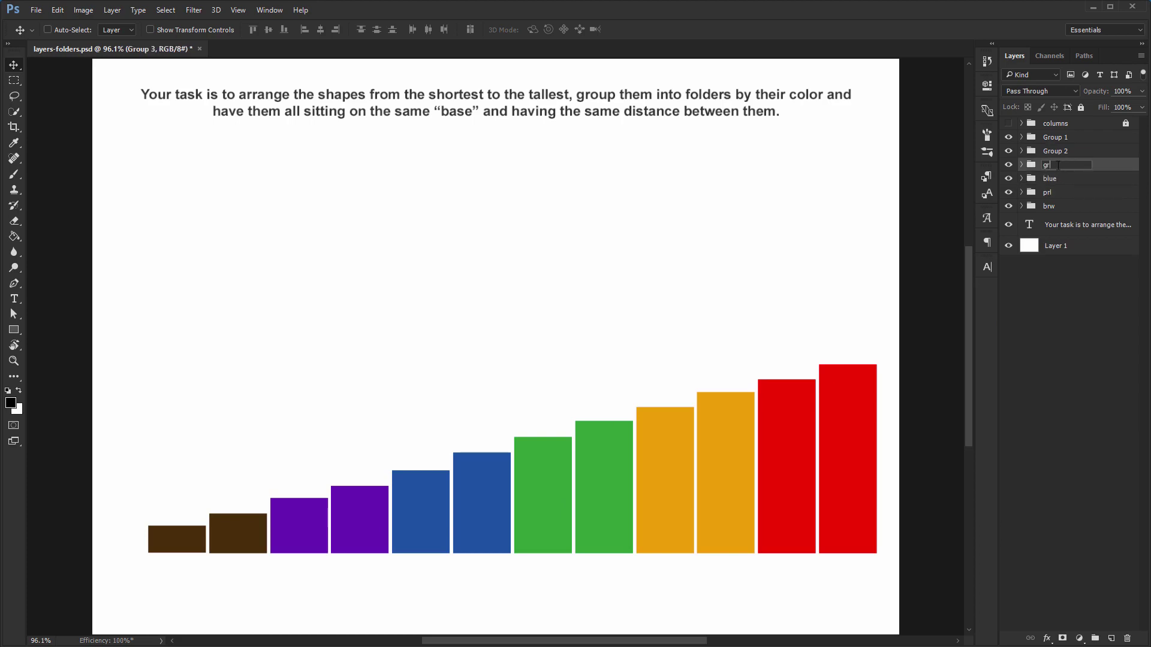
key(Return)
Rename the yellow rectangles' folder as ywl and the red rectangles' folder as red
double_click(1054, 151)
text(ywl)
key(Return)
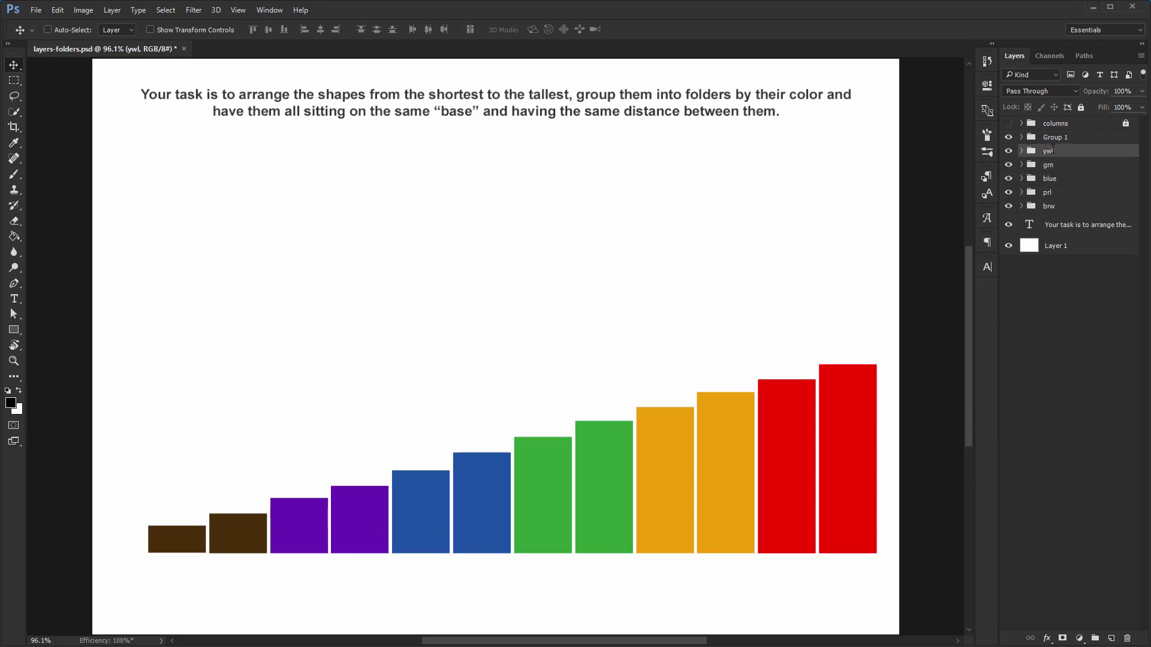
double_click(1053, 137)
text(red)
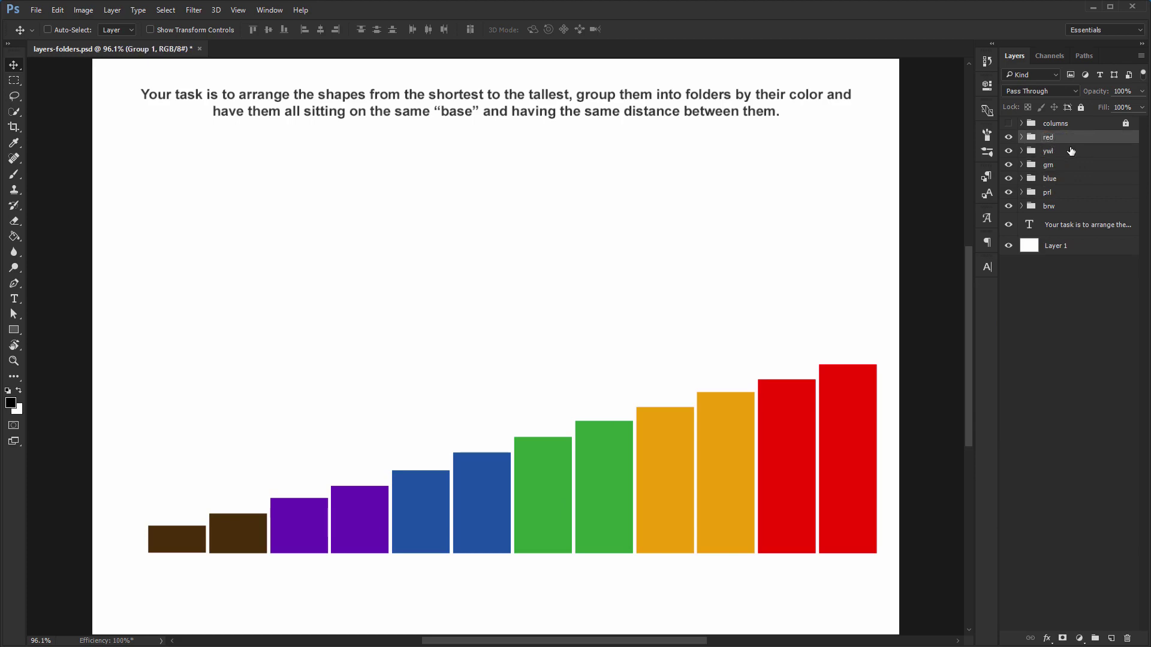
key(Return)
Select all six color folders, from brw up to red
click(1062, 206)
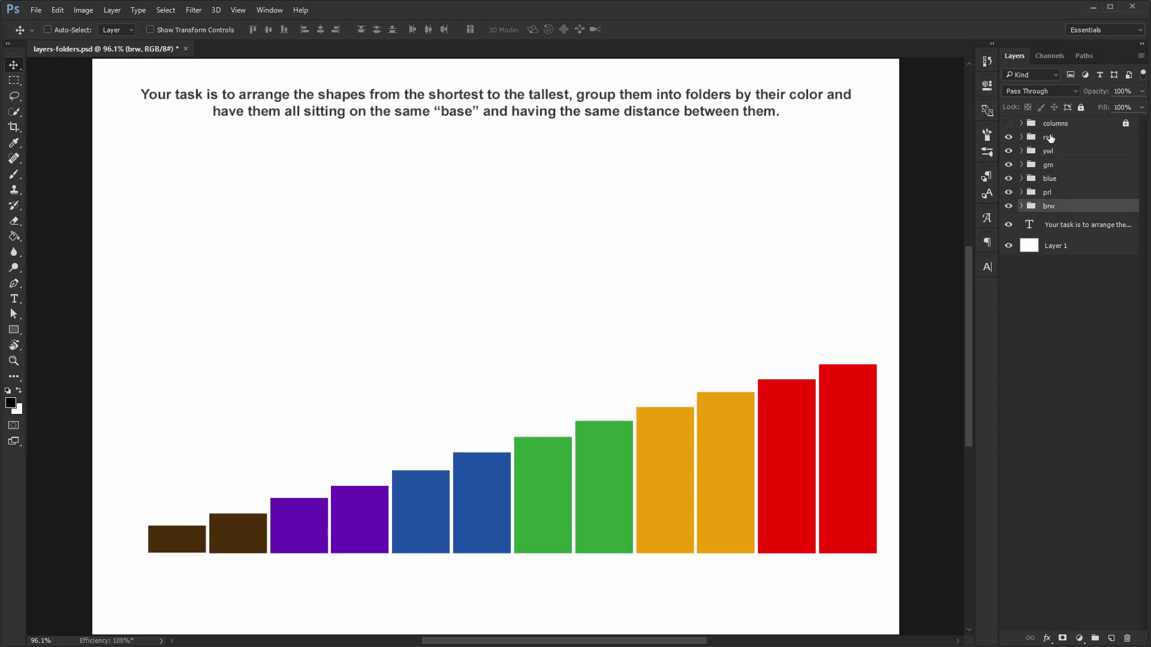
shift+click(1050, 138)
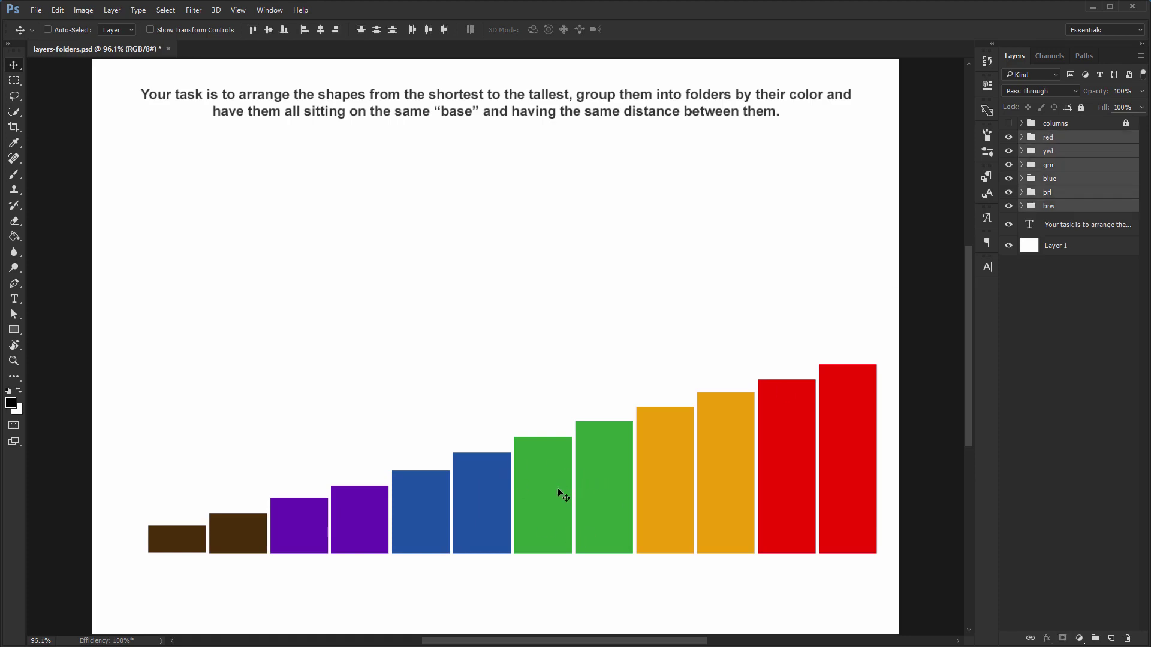
Try to align the vertical centers of the six separate color folders to the whole canvas, and undo the alignment
key(ctrl+a)
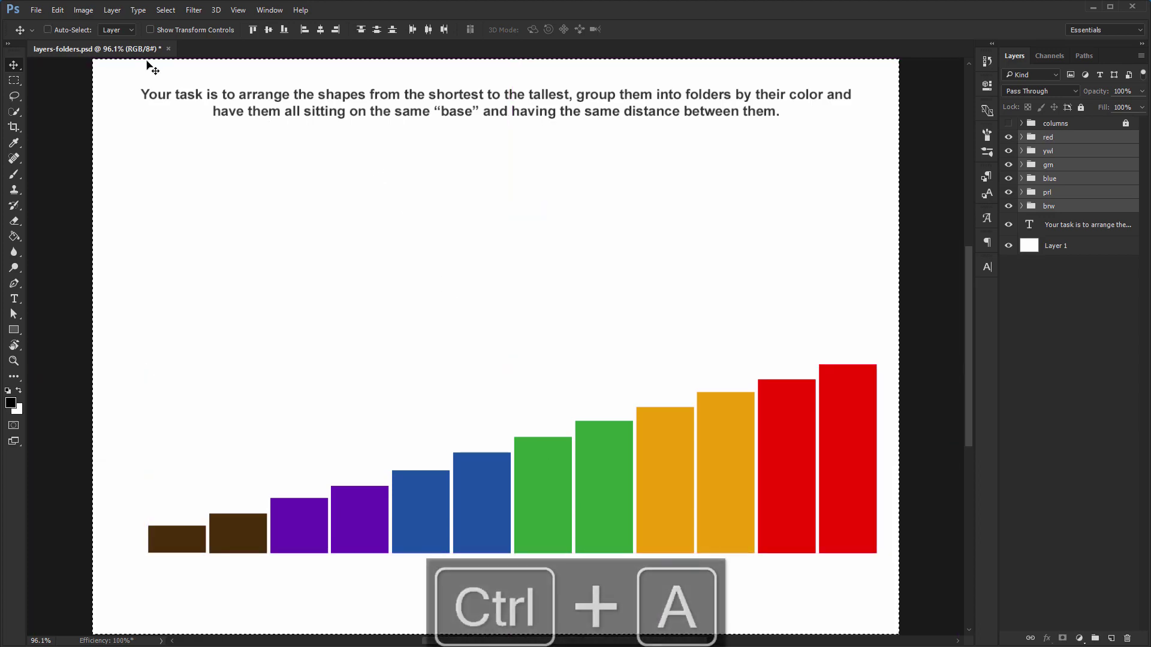
click(268, 35)
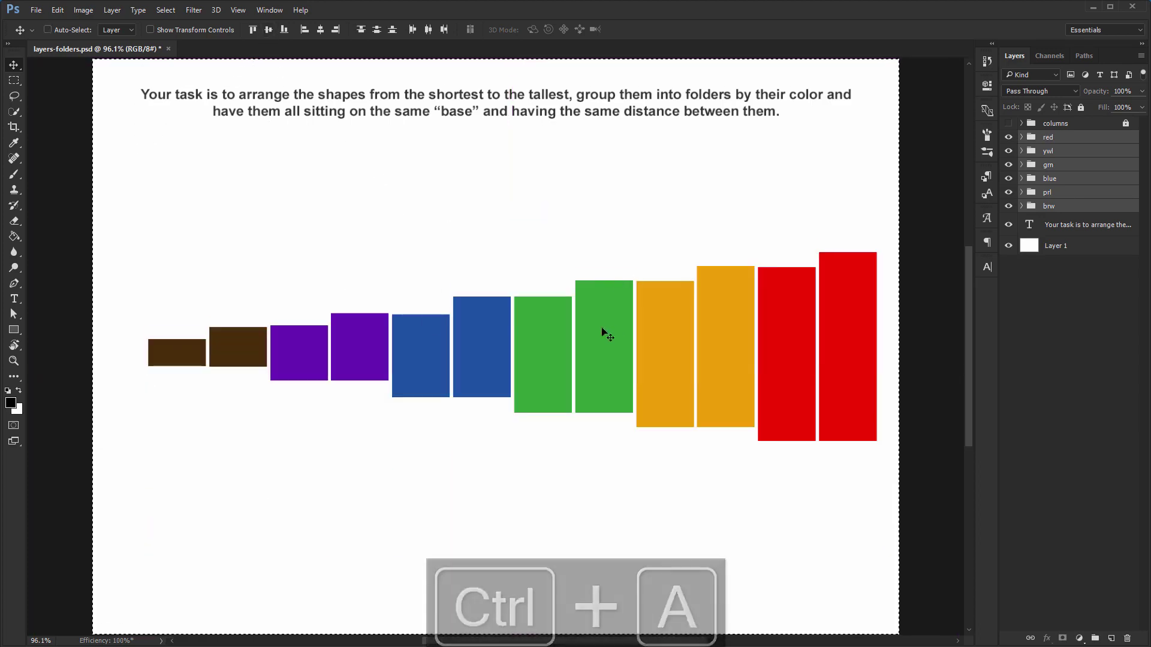
key(ctrl+z)
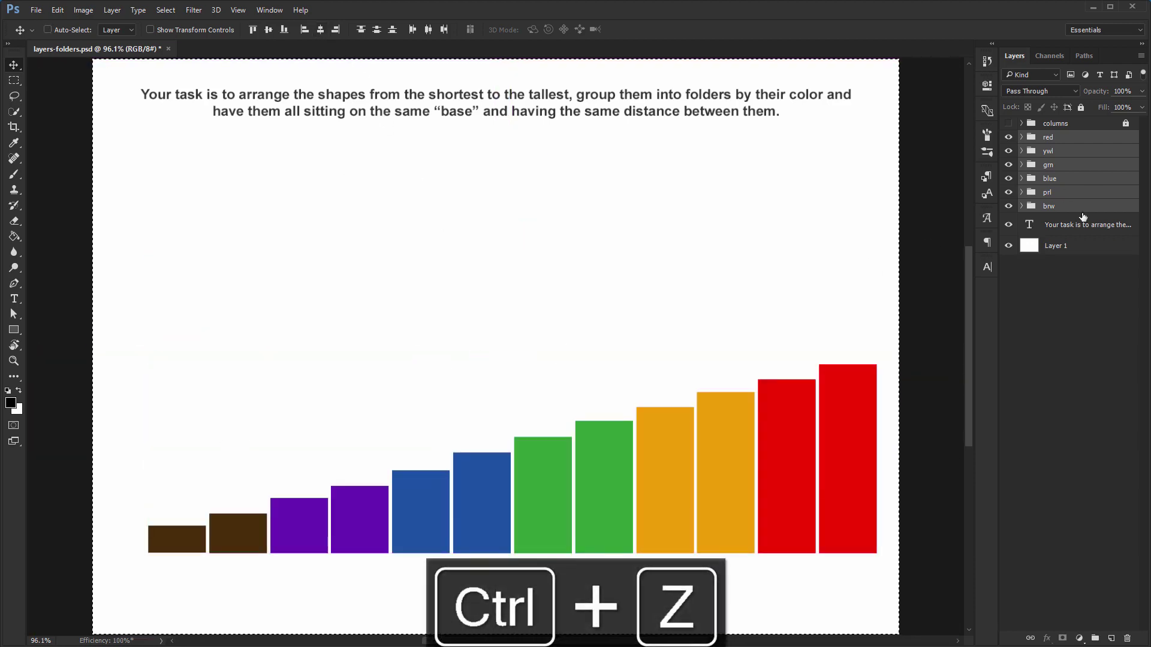
Group the six color folders into one parent folder and clear the canvas selection
key(ctrl+g)
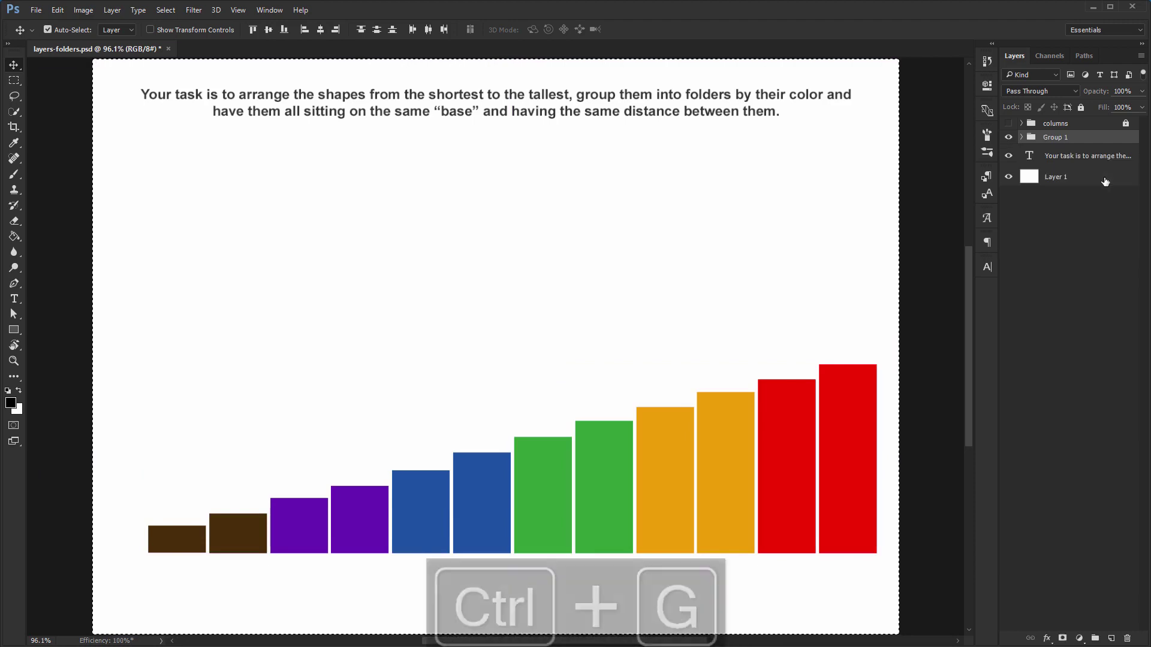
key(ctrl+d)
Try to center the parent folder on Layer 1 by aligning their horizontal and vertical centers
key(ctrl+minus)
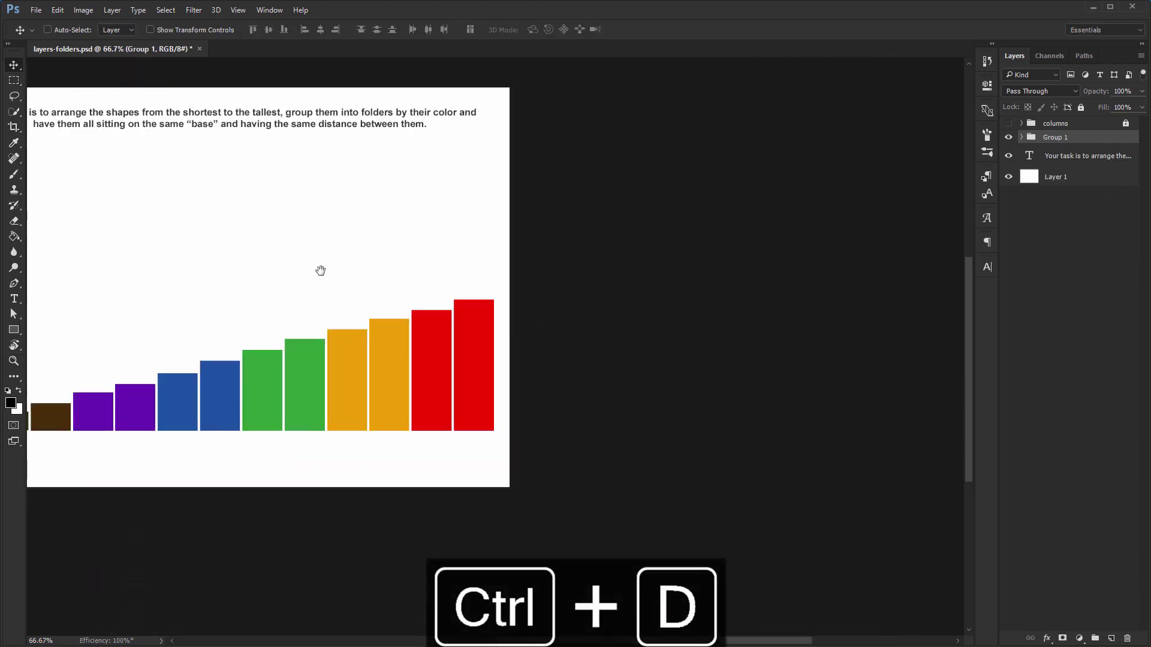
click(1057, 178)
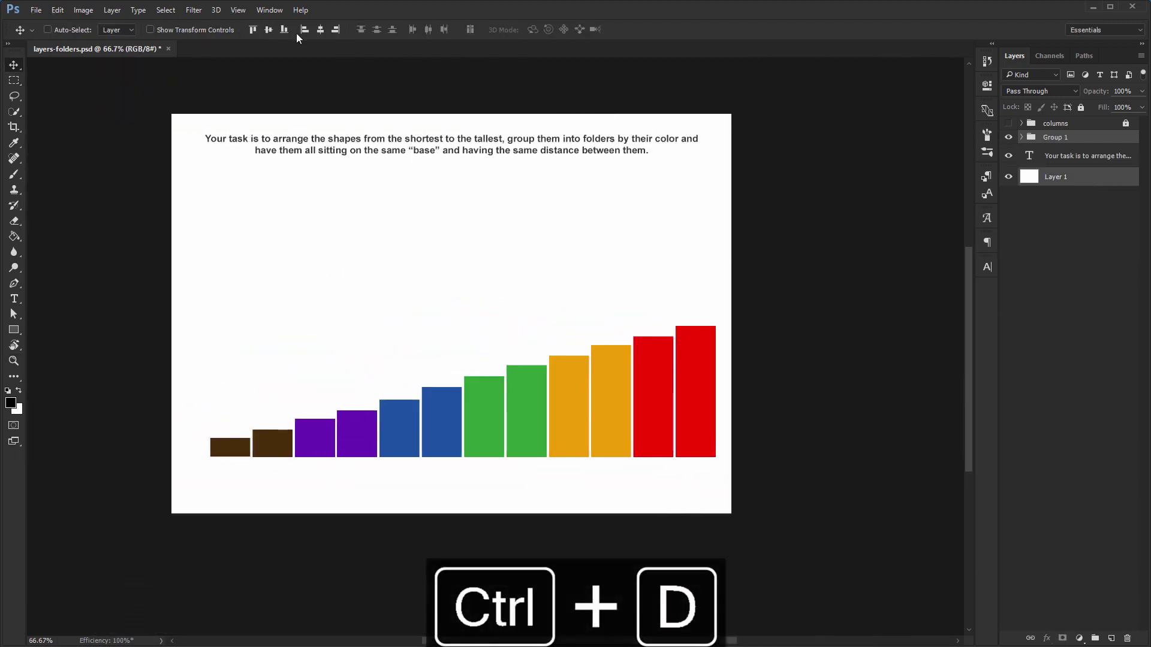
click(321, 29)
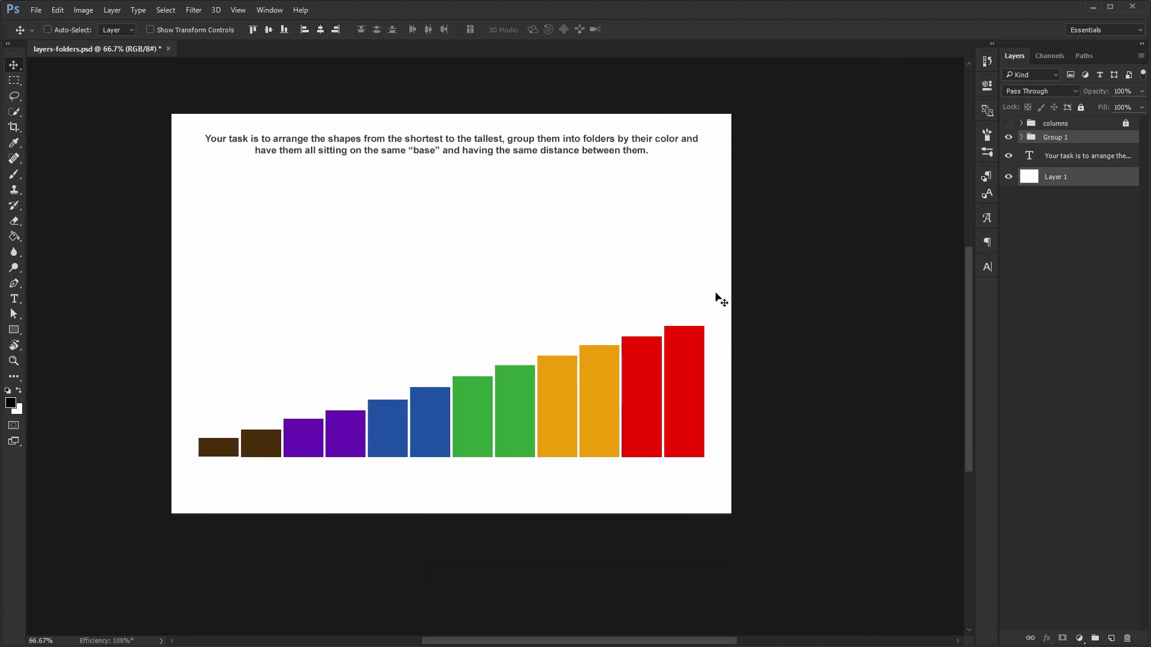
click(268, 30)
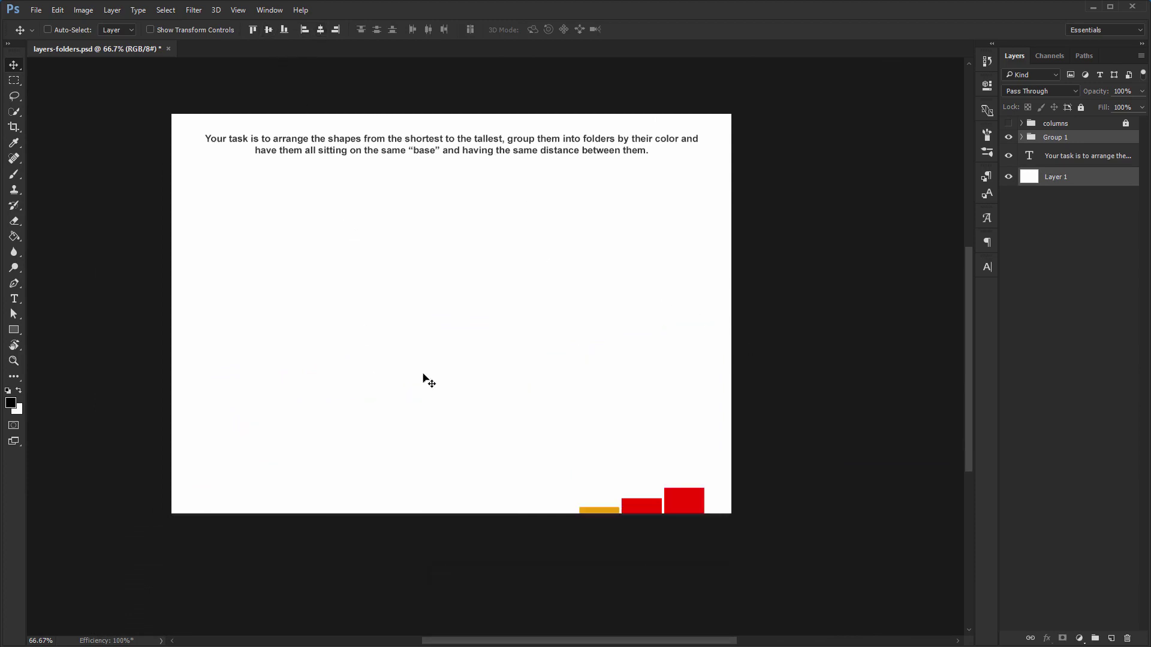
Examine how far Layer 1 extends beyond the canvas using its Free Transform bounds, and cancel the transform
click(1102, 180)
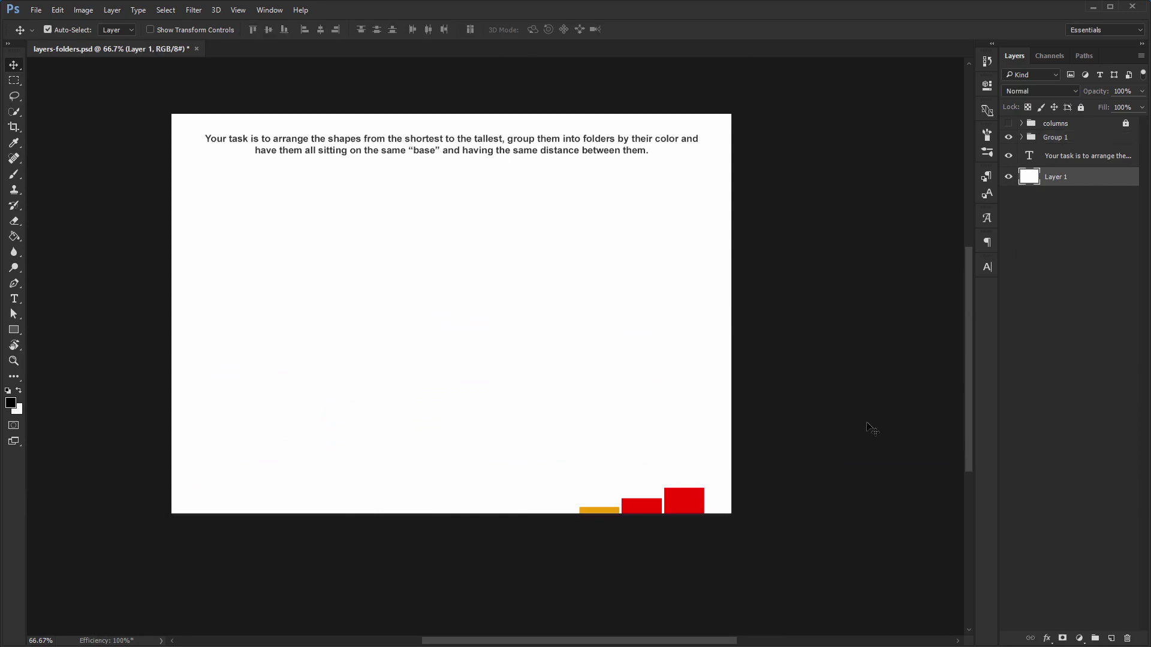
key(ctrl+t)
scroll(684, 450, down, 3)
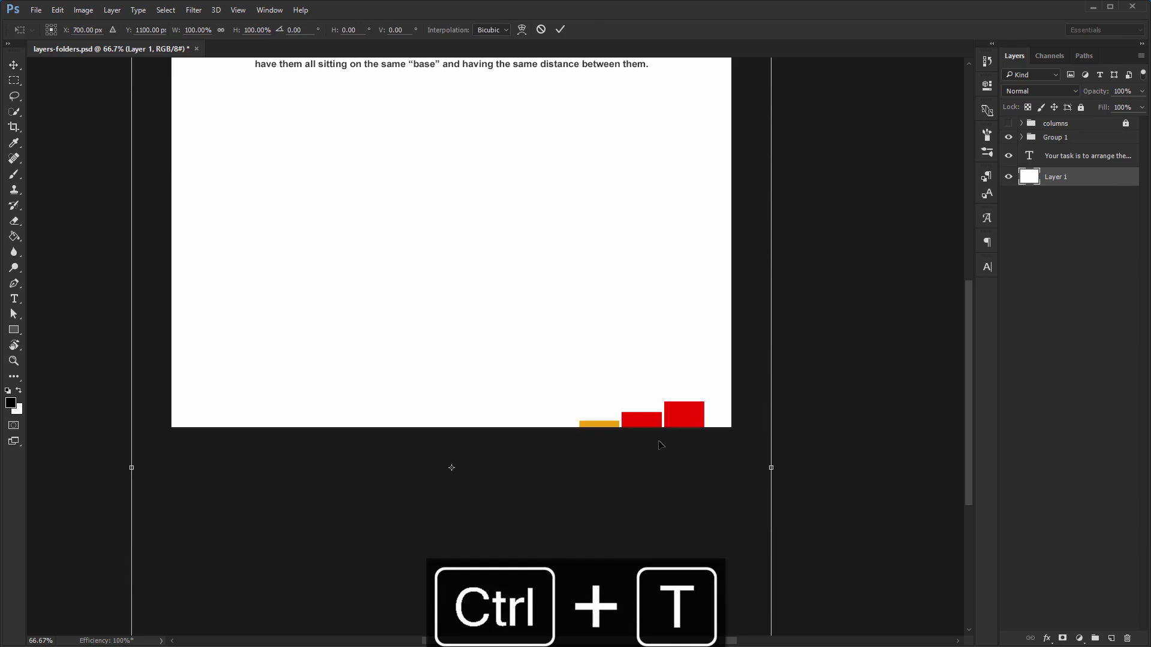
key(ctrl+minus)
key(ctrl+minus)
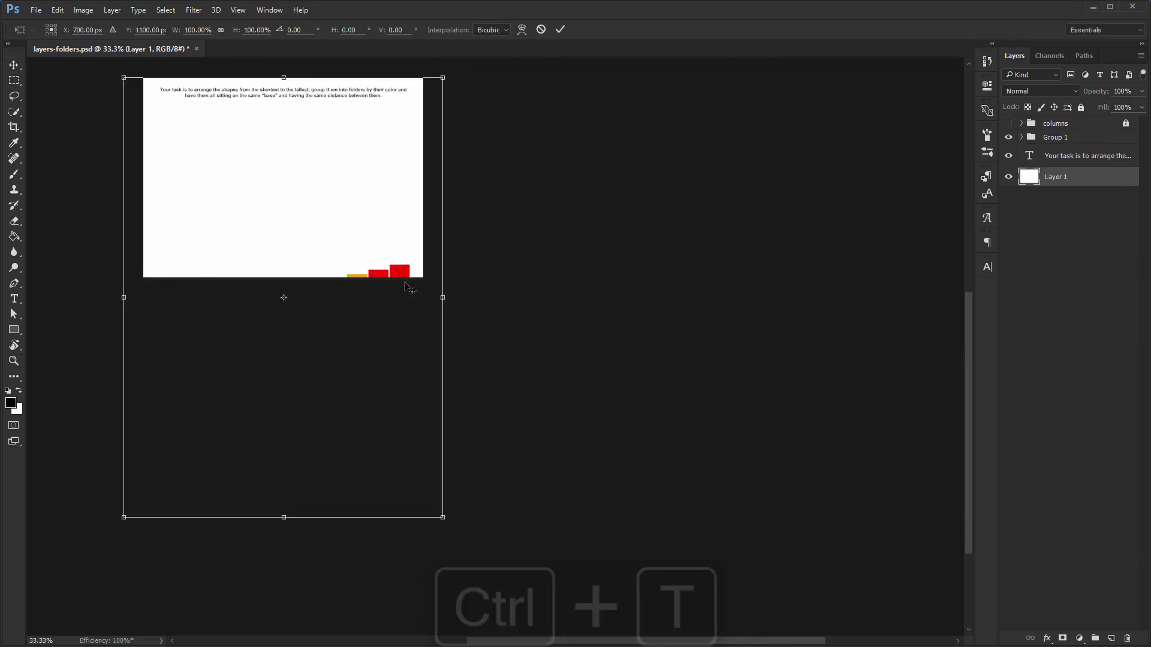
drag(423, 289, 573, 321)
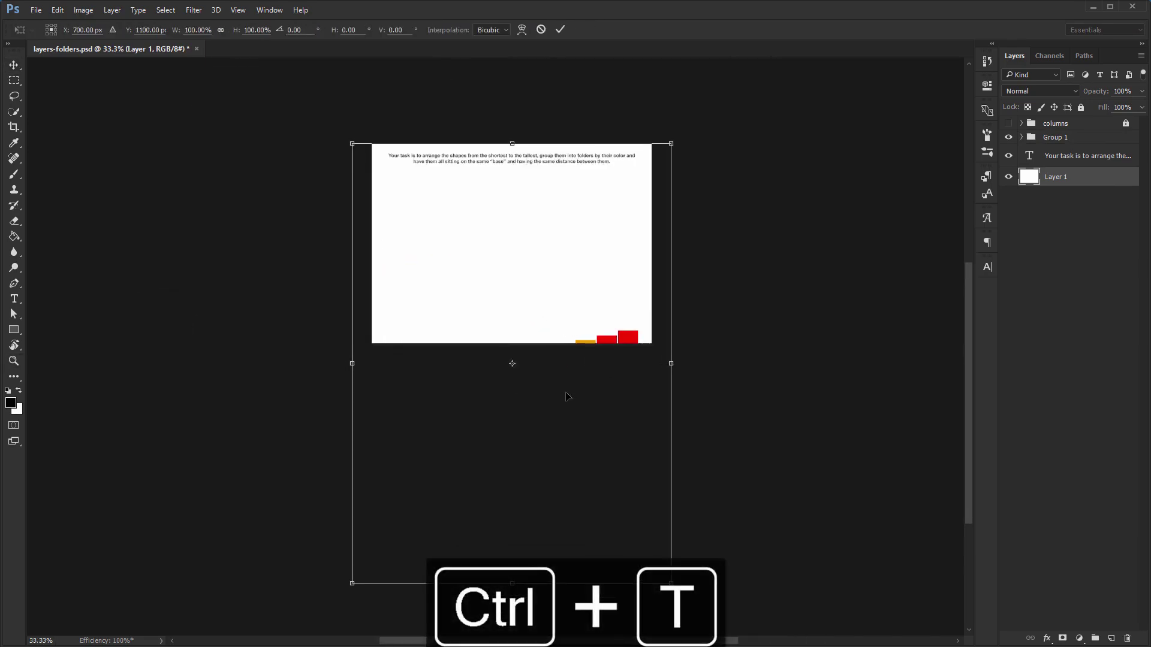
key(Escape)
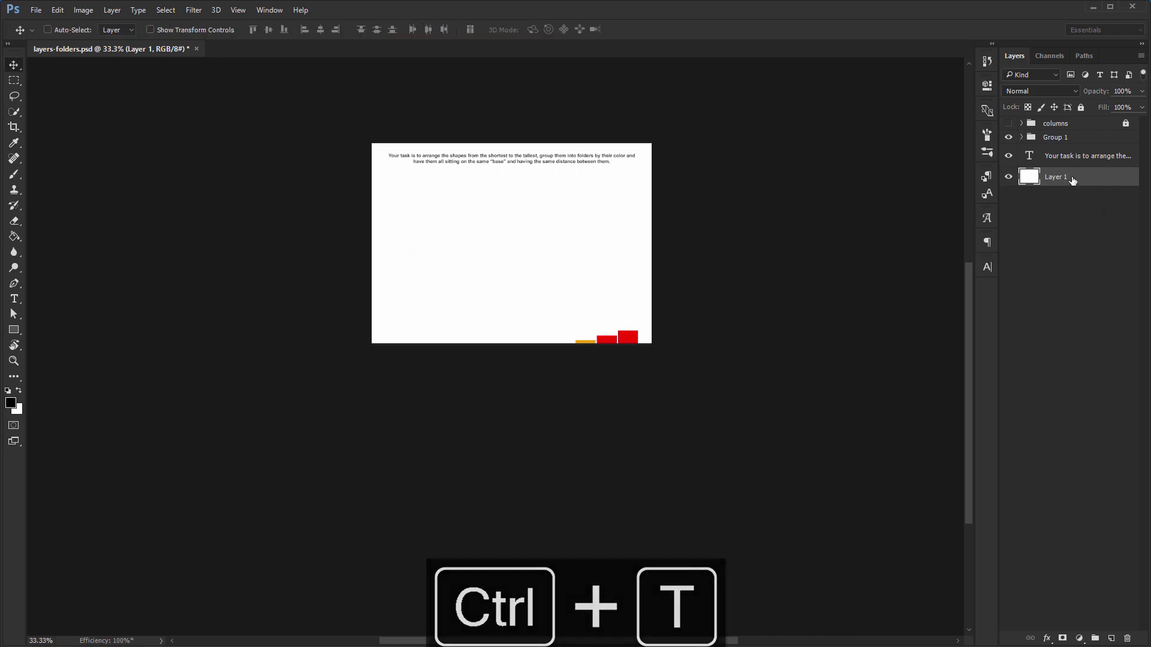
Move the parent folder with all rectangles straight up so the whole row sits inside the canvas
click(1070, 143)
key(ctrl+1)
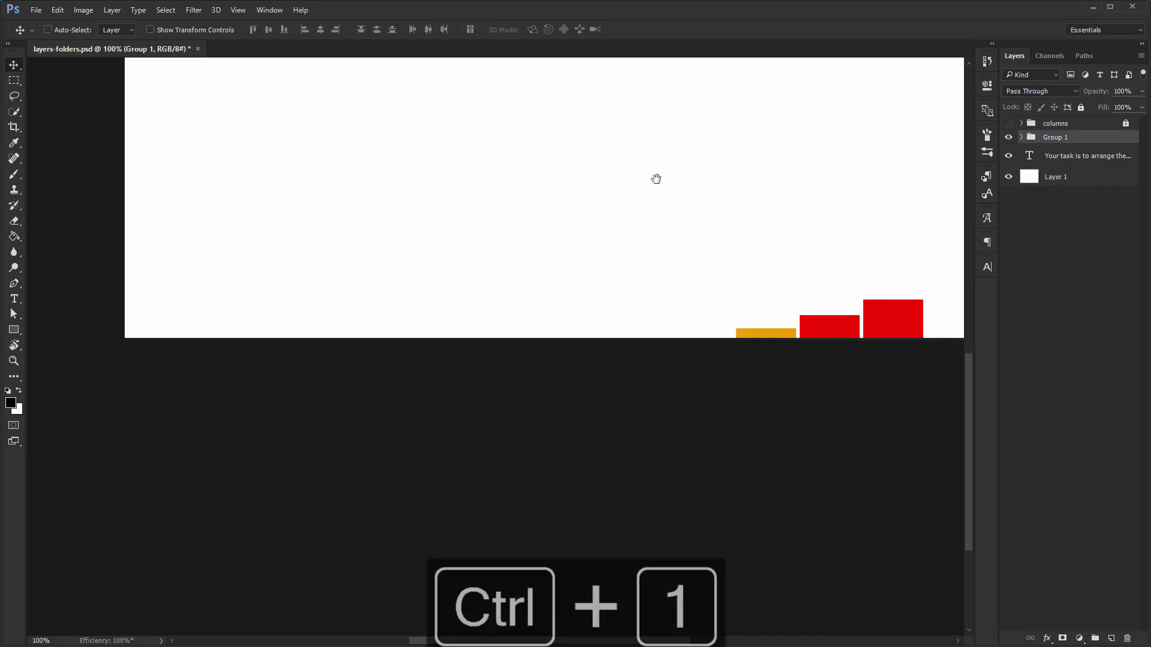
drag(592, 445, 619, 506)
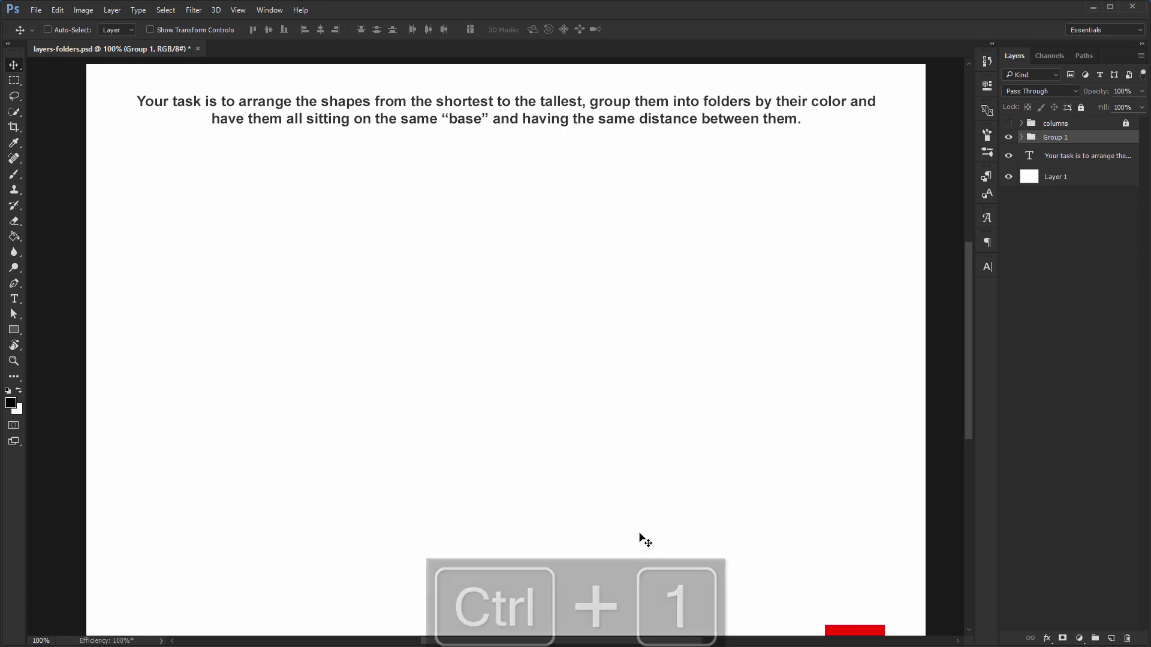
drag(639, 529, 638, 238)
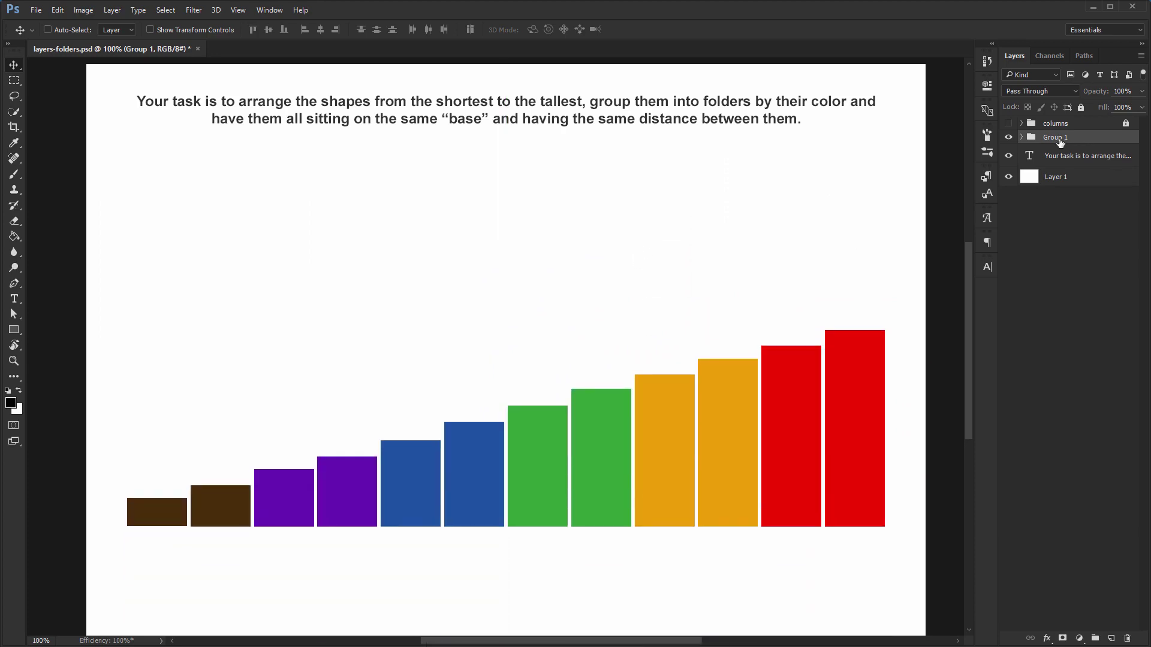
Align the parent folder's vertical and horizontal centers to the whole canvas, and clear the selection
key(ctrl+a)
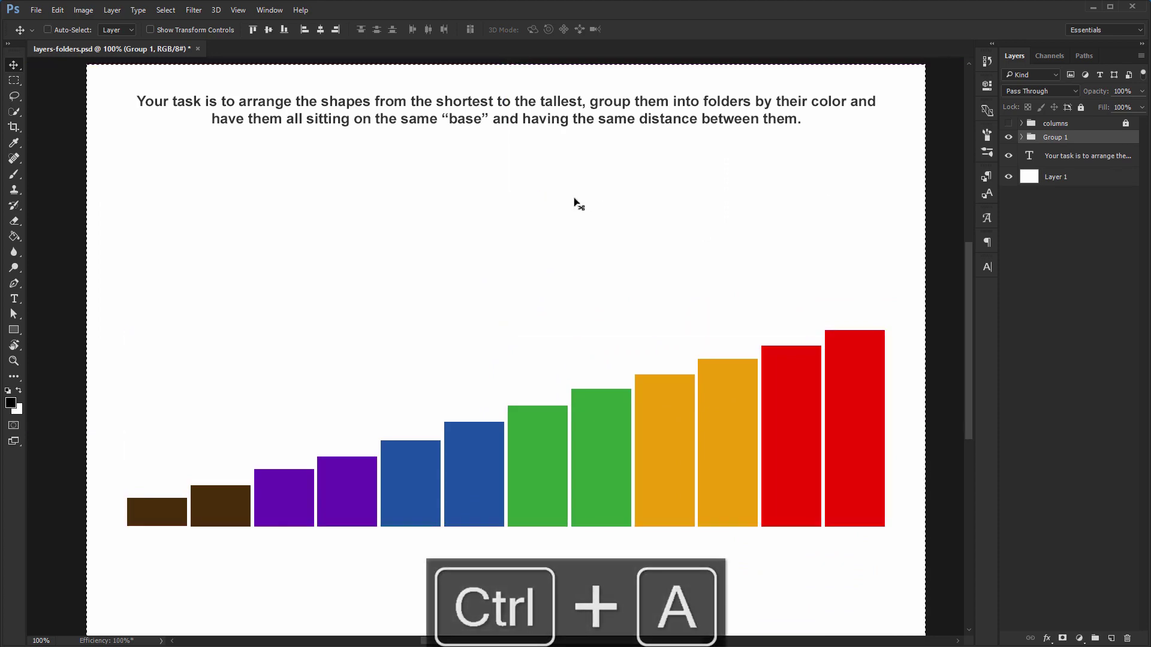
click(268, 30)
click(319, 31)
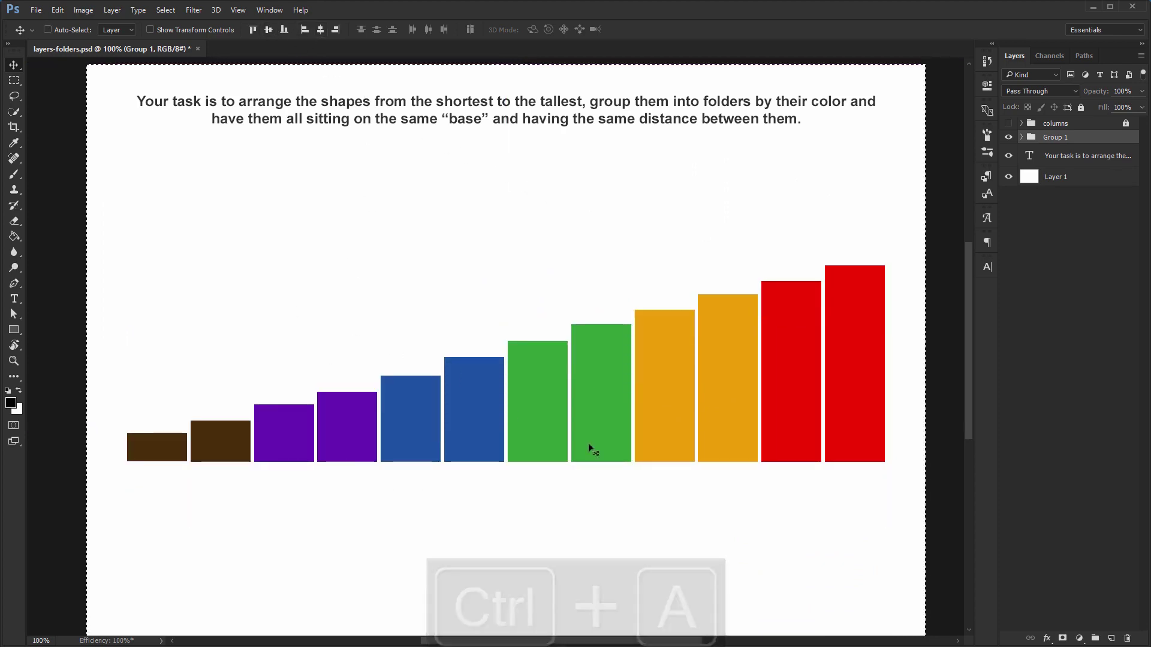
key(ctrl+d)
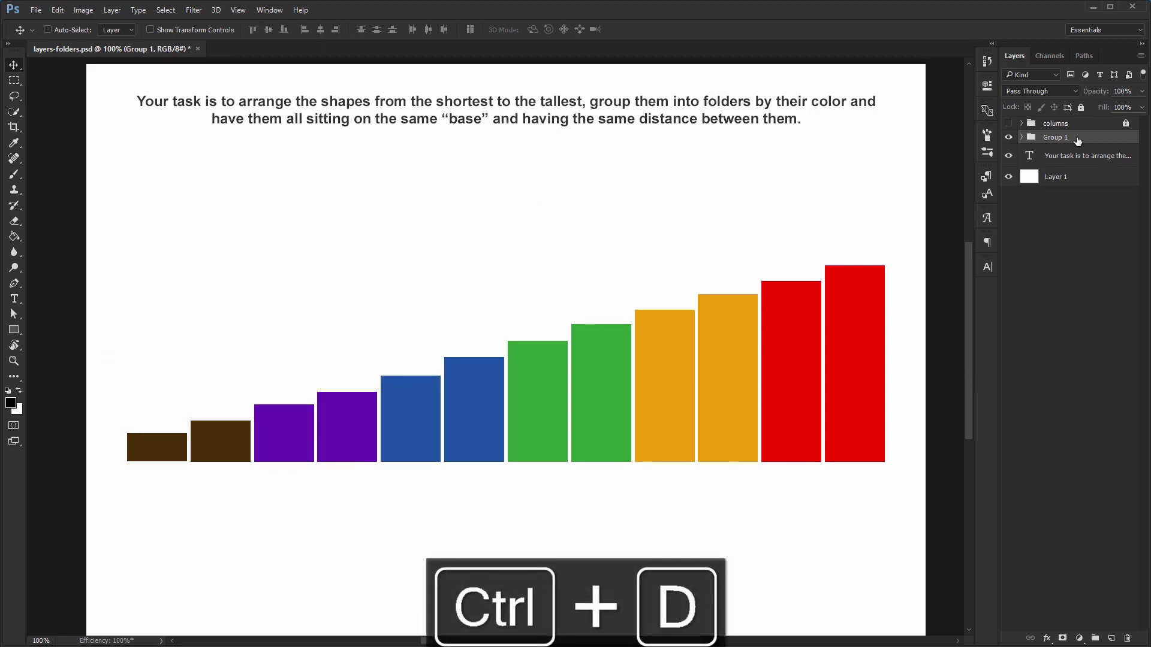